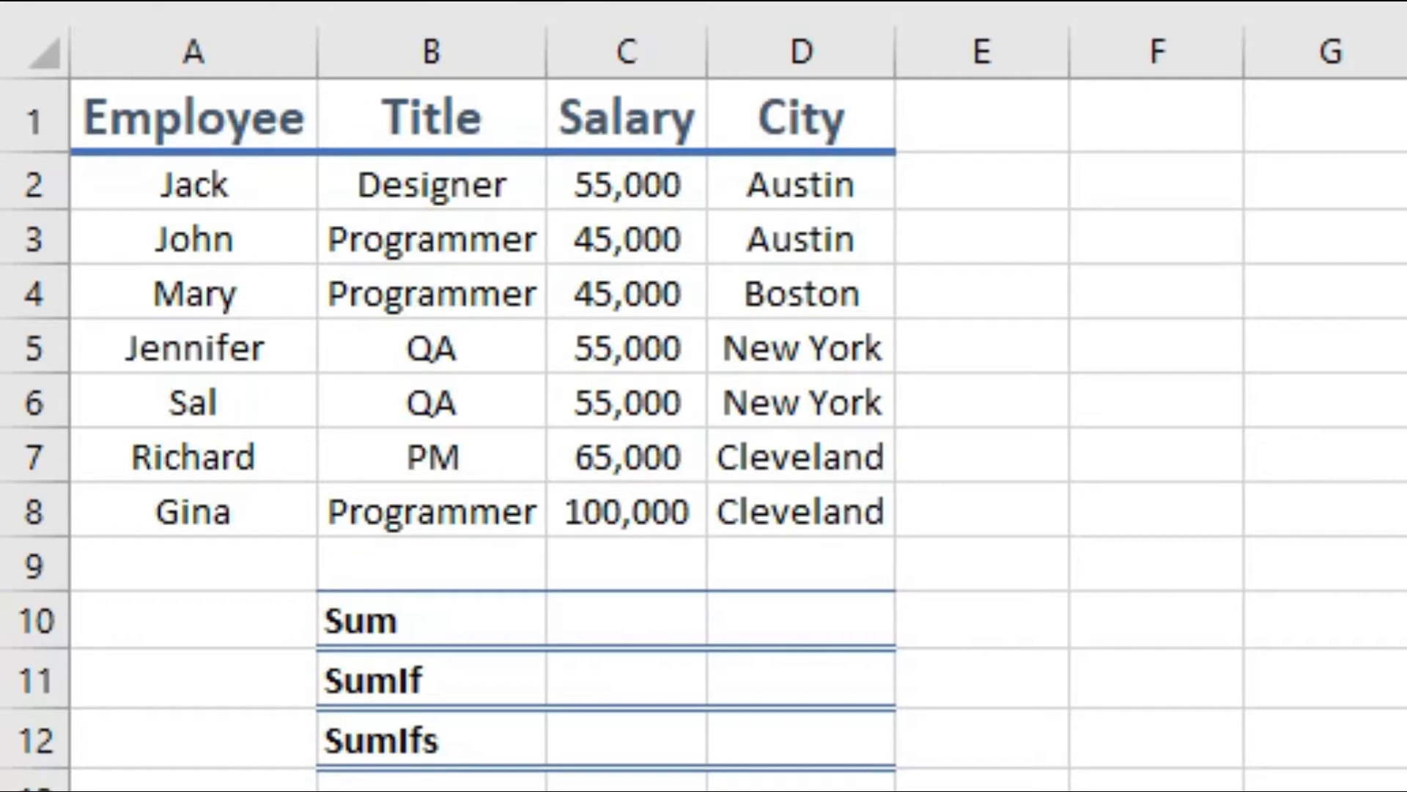
# Step: Search the Insert Function library for "sum" from cell C10 and read the SUM and SUMIF descriptions, leaving without inserting a function
pyautogui.click(622, 627)
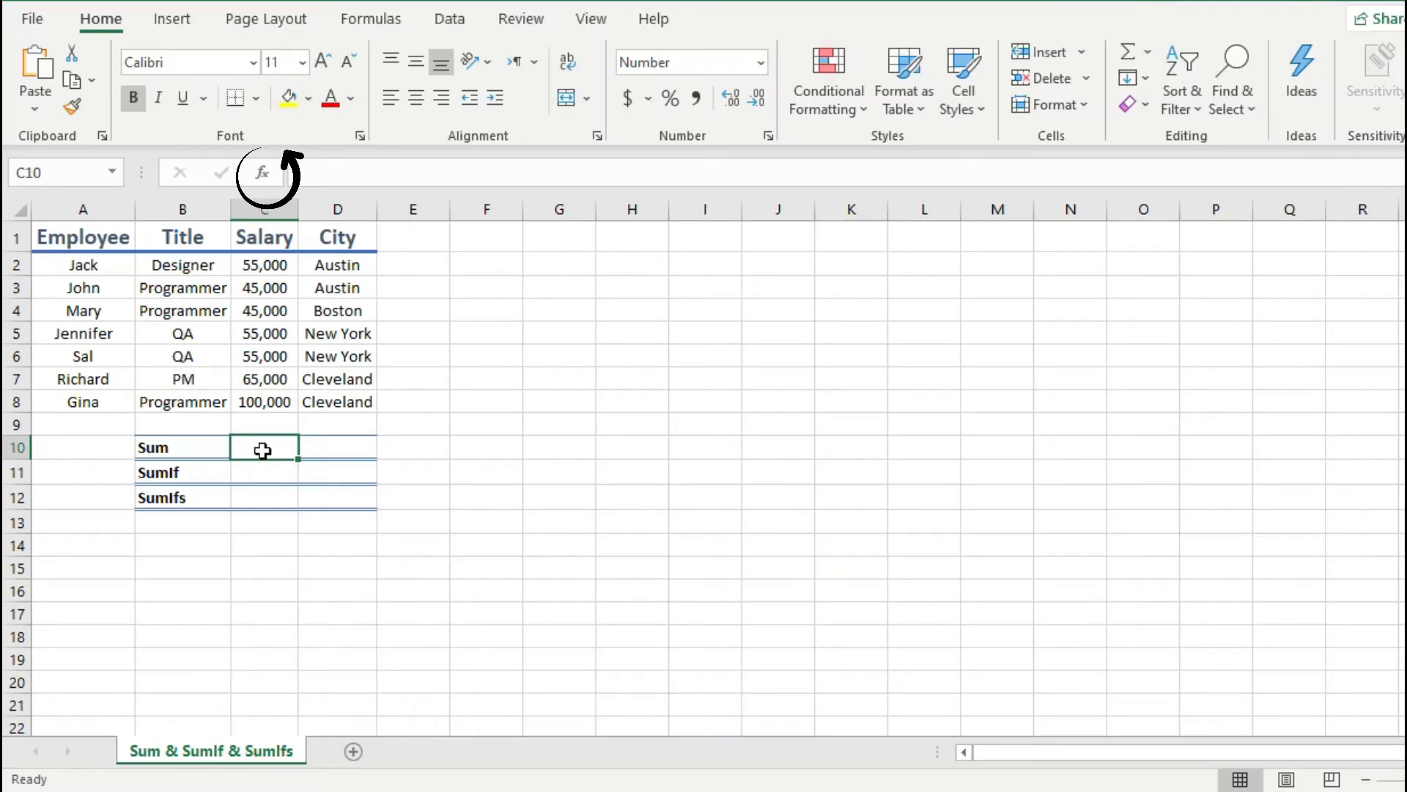
pyautogui.click(263, 175)
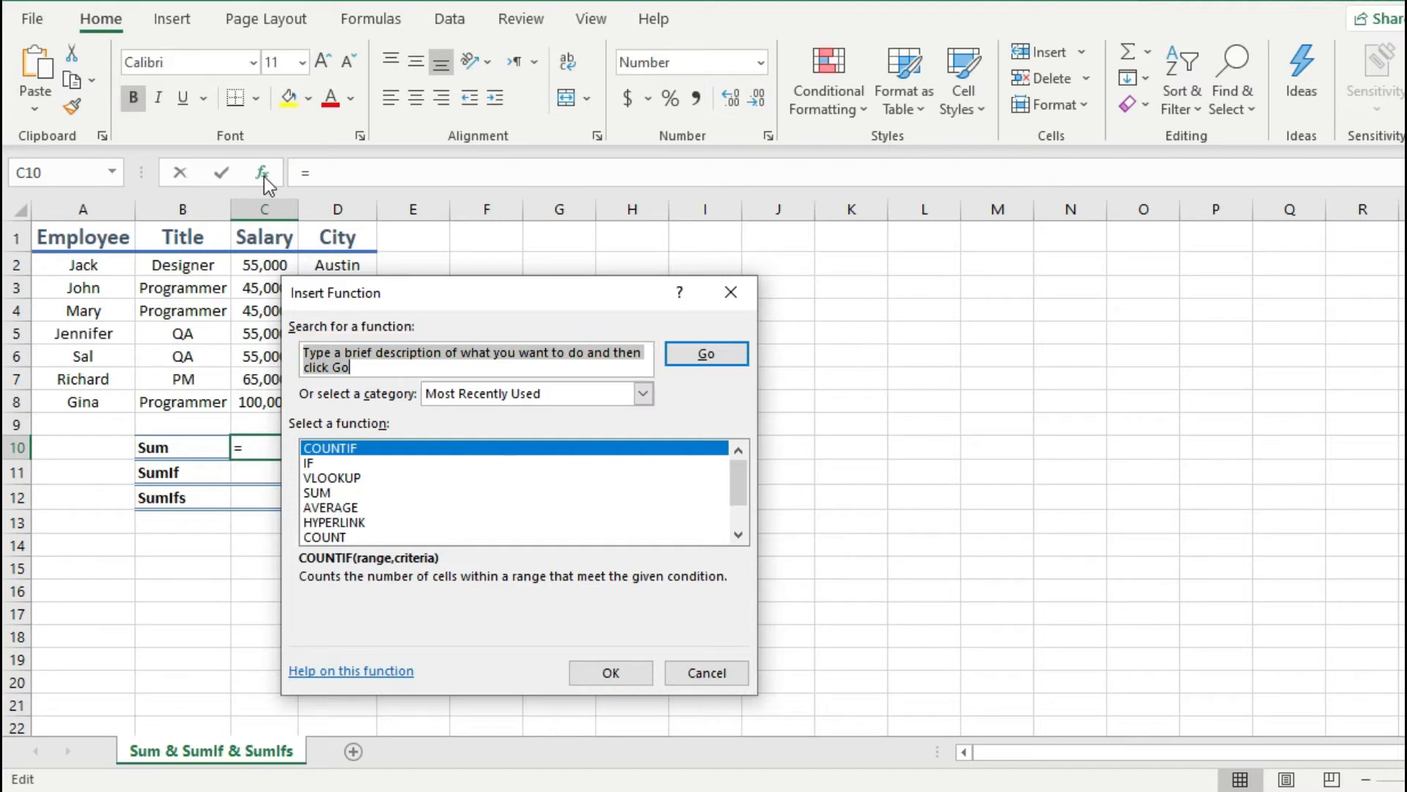
pyautogui.write('sum')
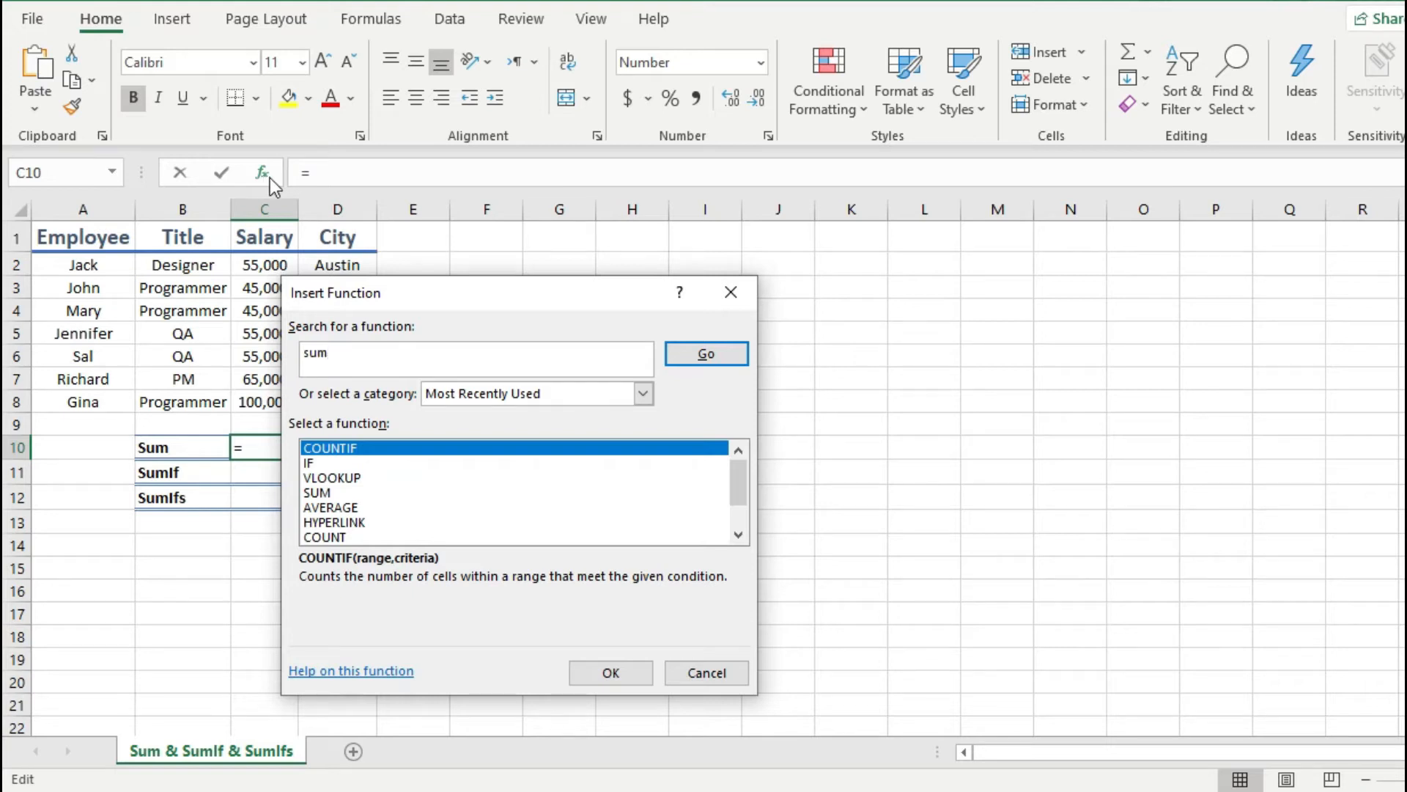
pyautogui.click(692, 357)
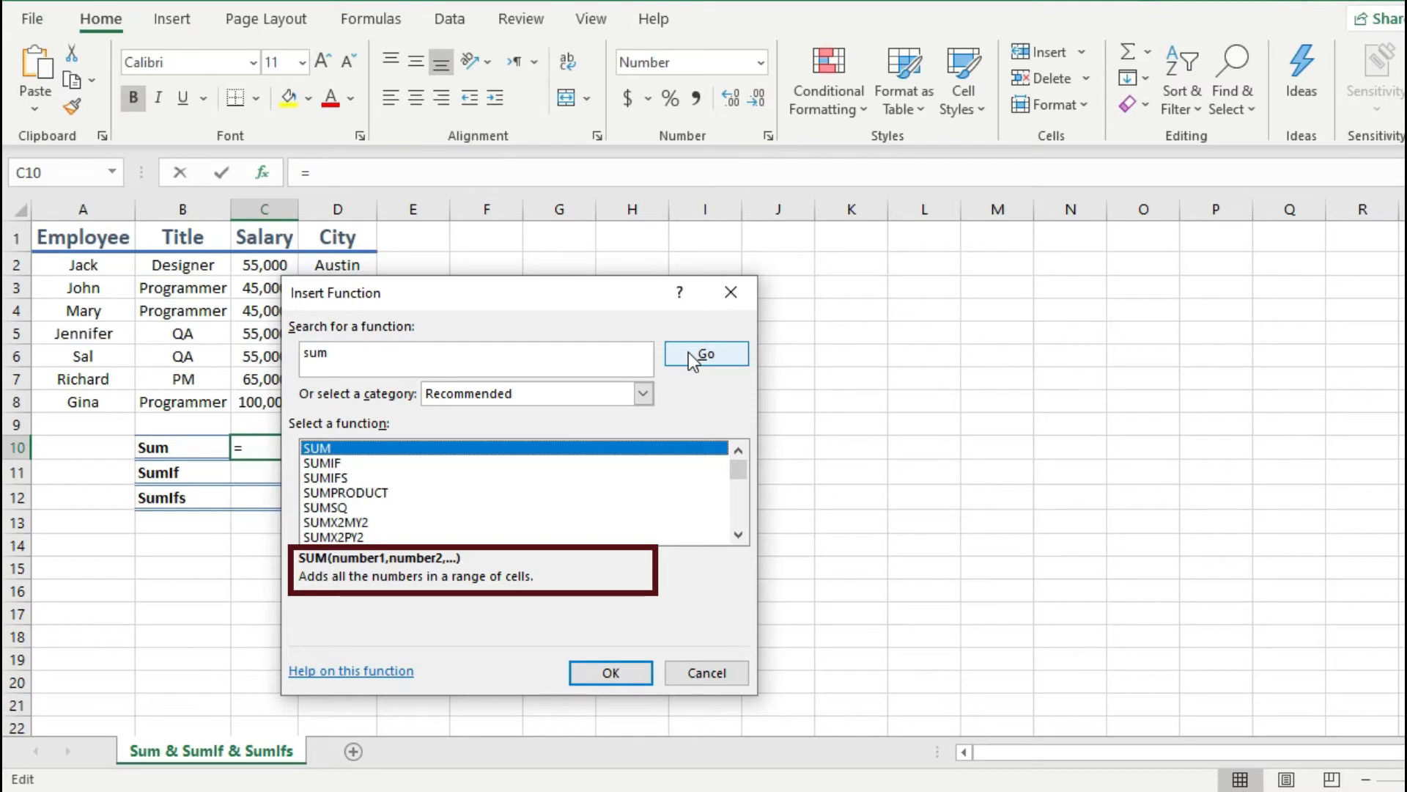
pyautogui.click(660, 461)
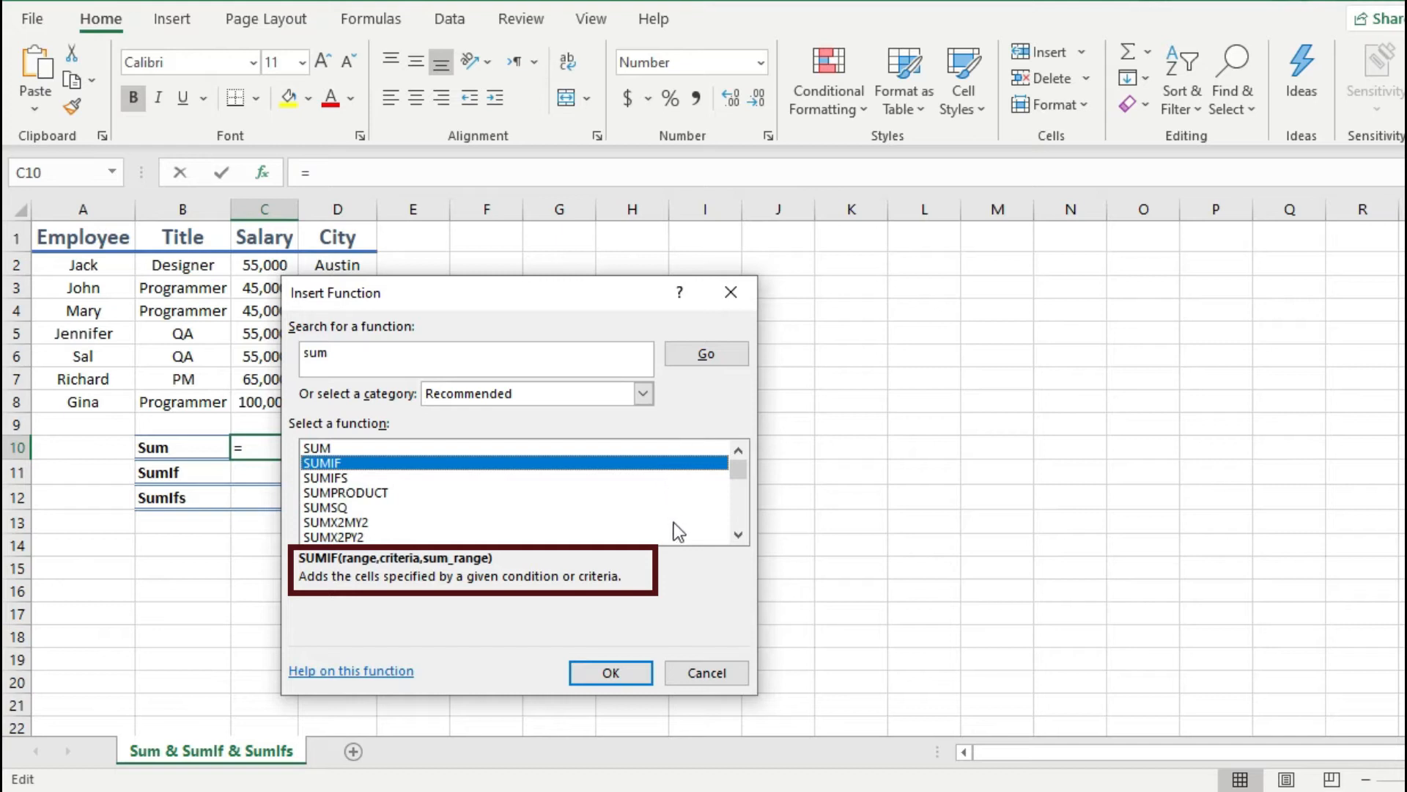
pyautogui.click(706, 671)
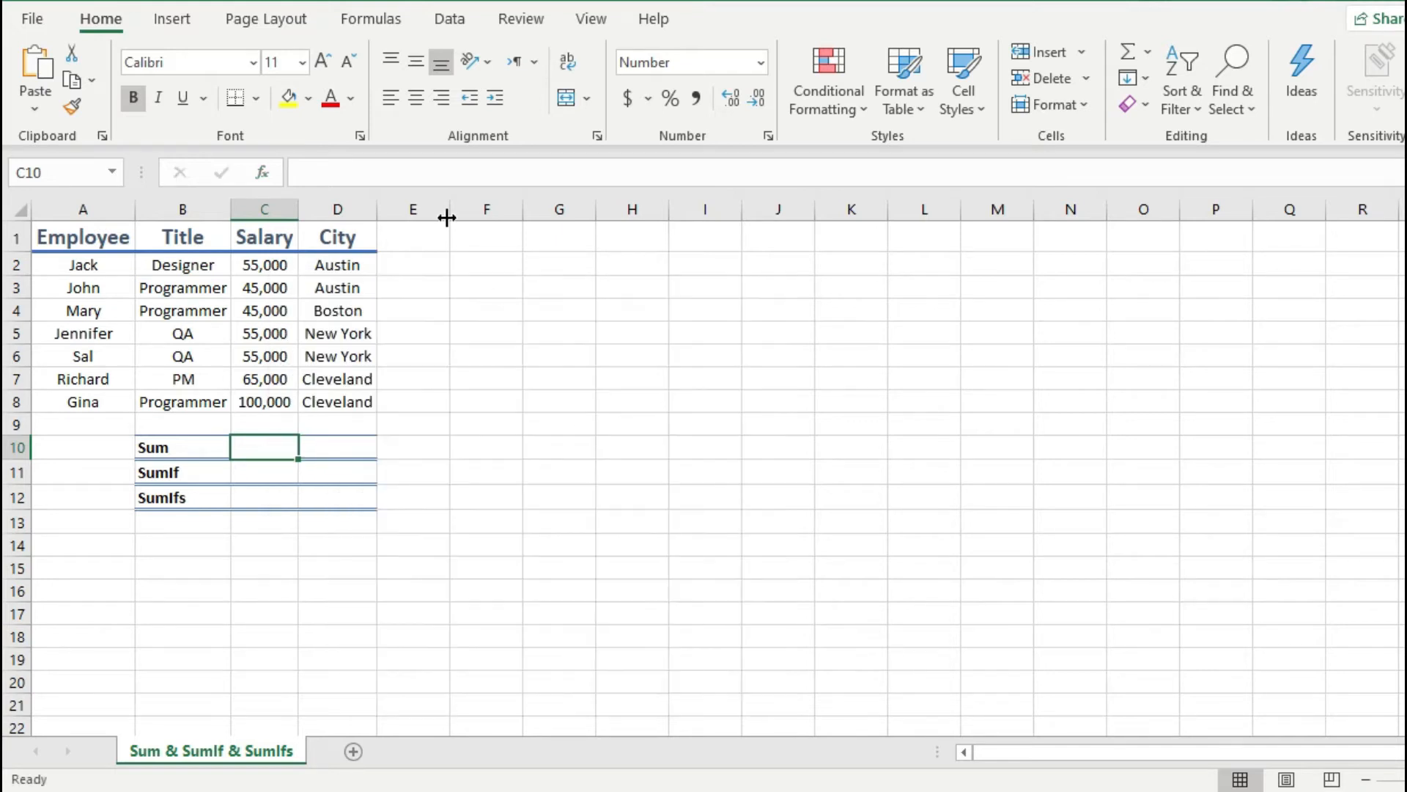
pyautogui.click(384, 16)
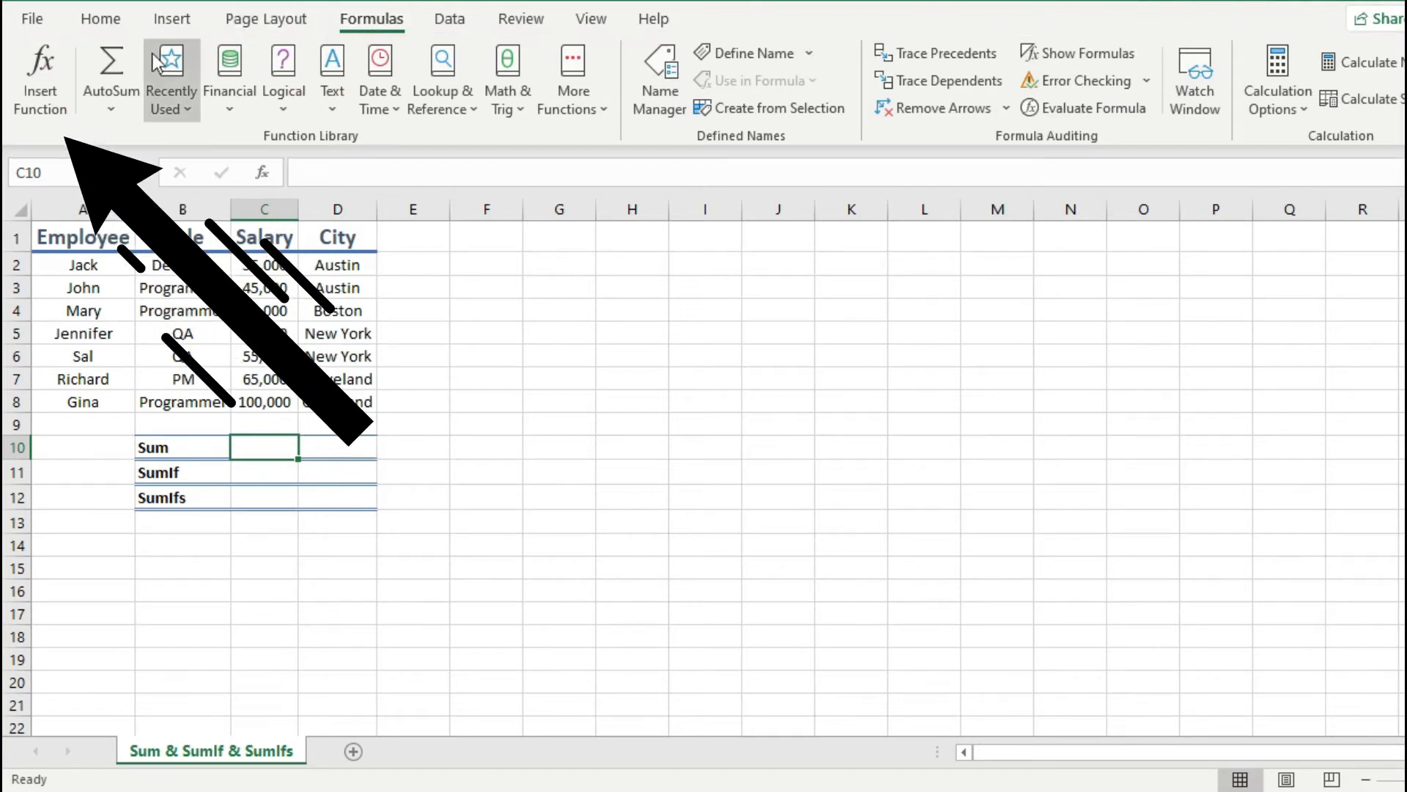
pyautogui.click(43, 71)
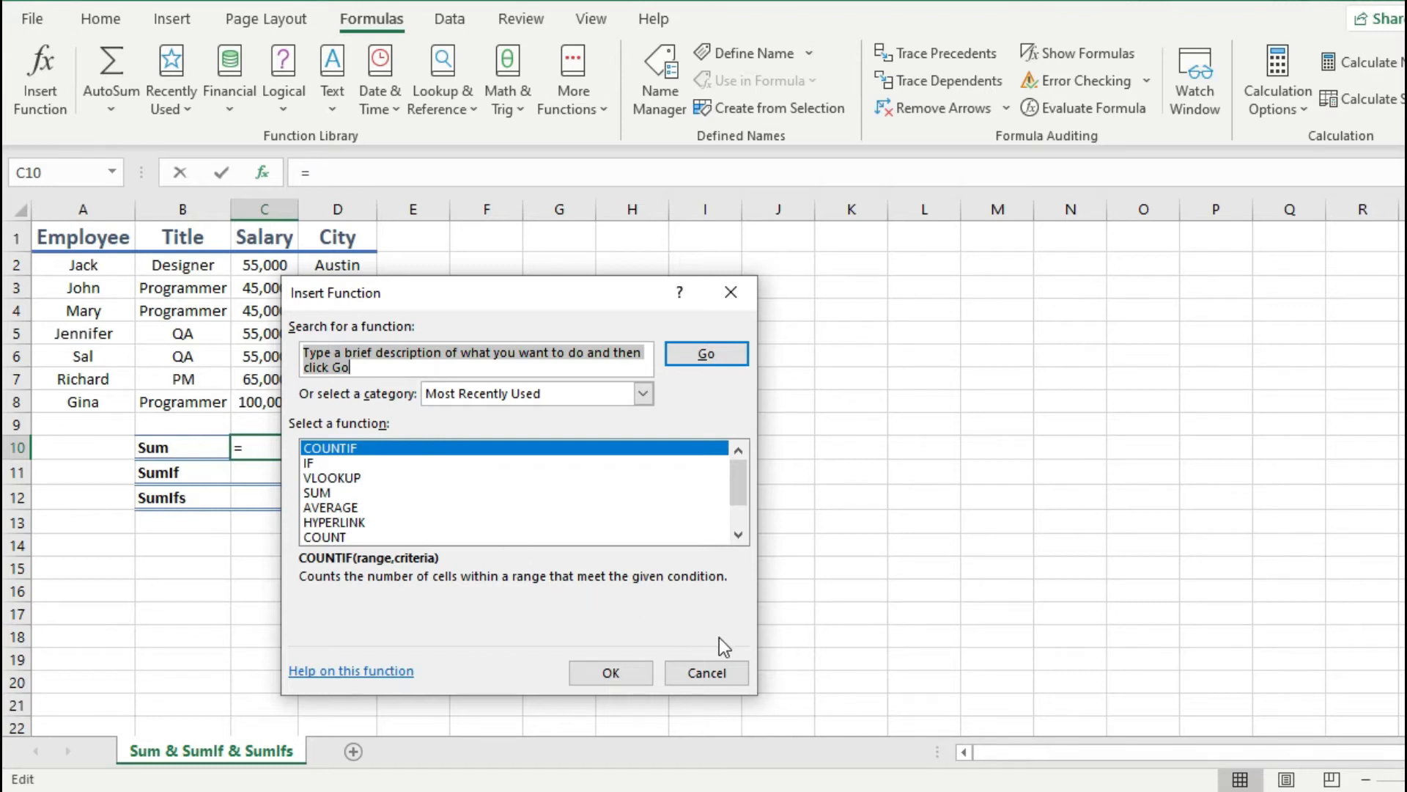
pyautogui.click(726, 676)
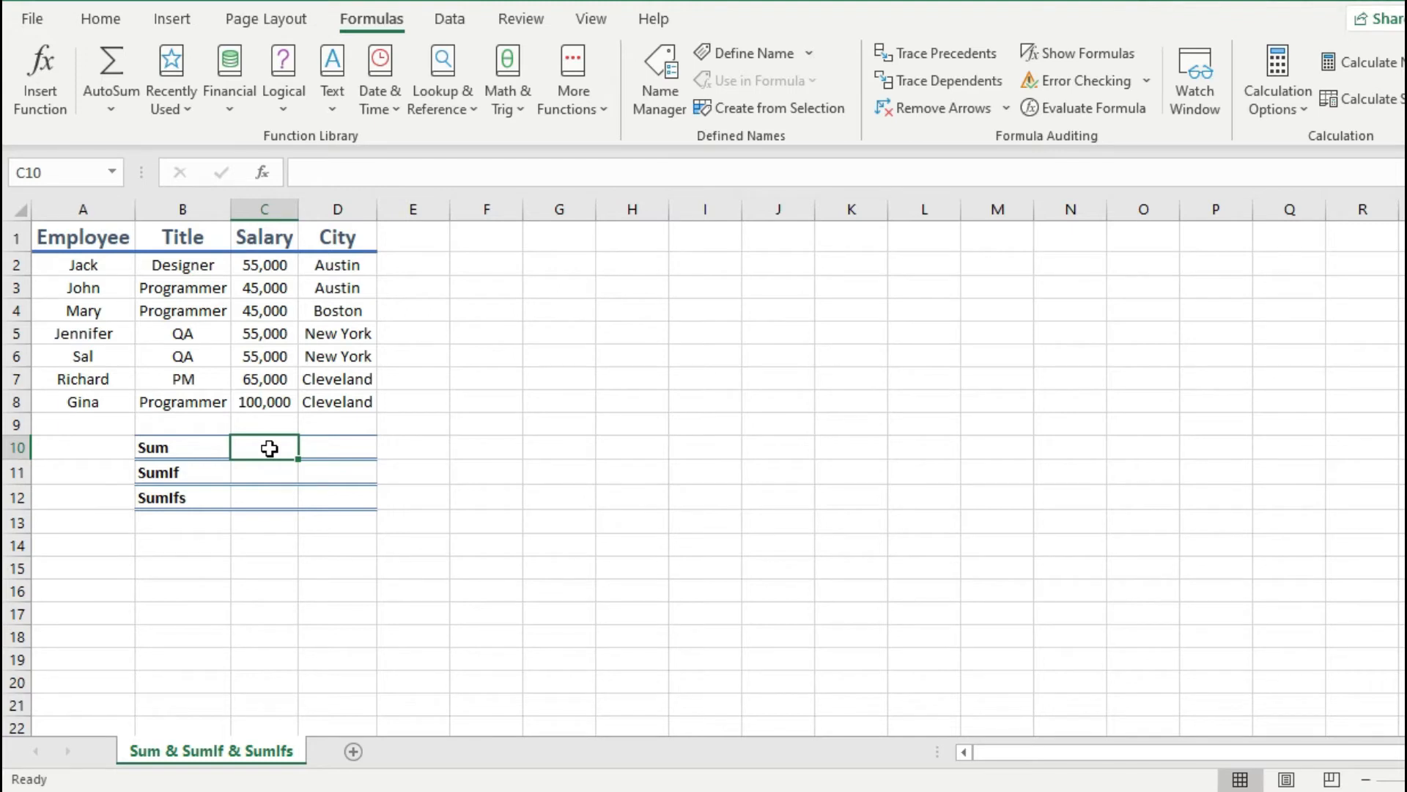
# Step: Enter a SUM formula in C10 that totals all the salaries in C2:C8
pyautogui.write('=')
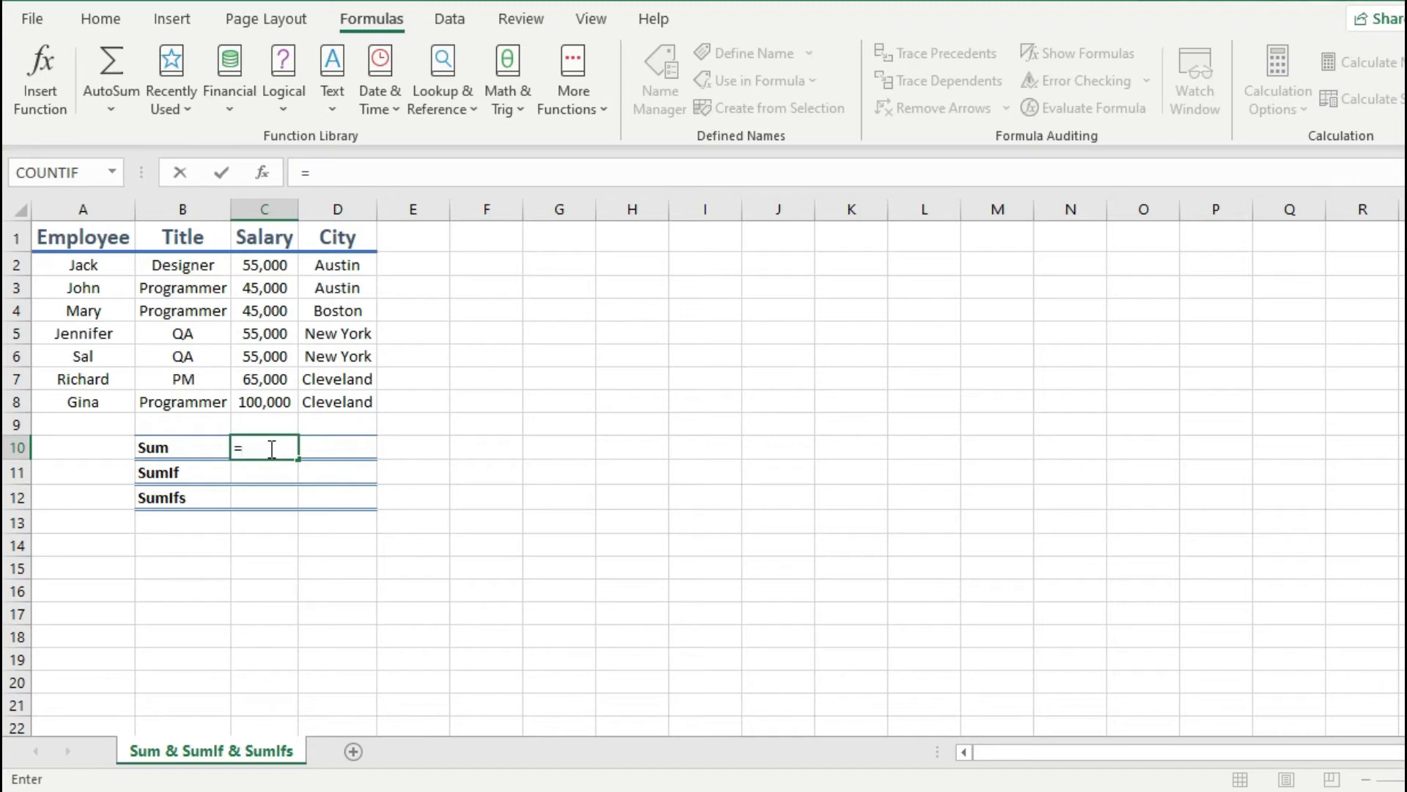
pyautogui.write('sum')
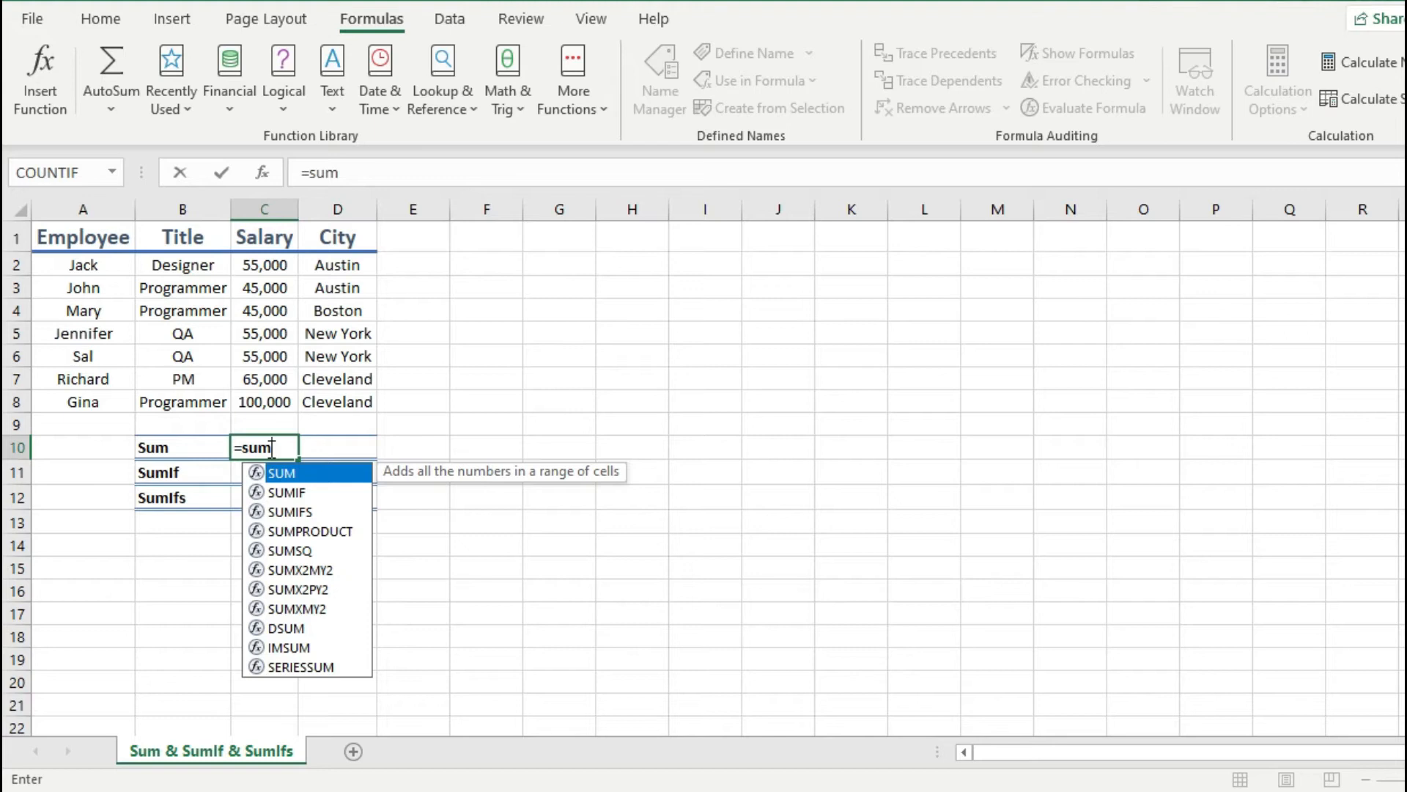
pyautogui.write('(')
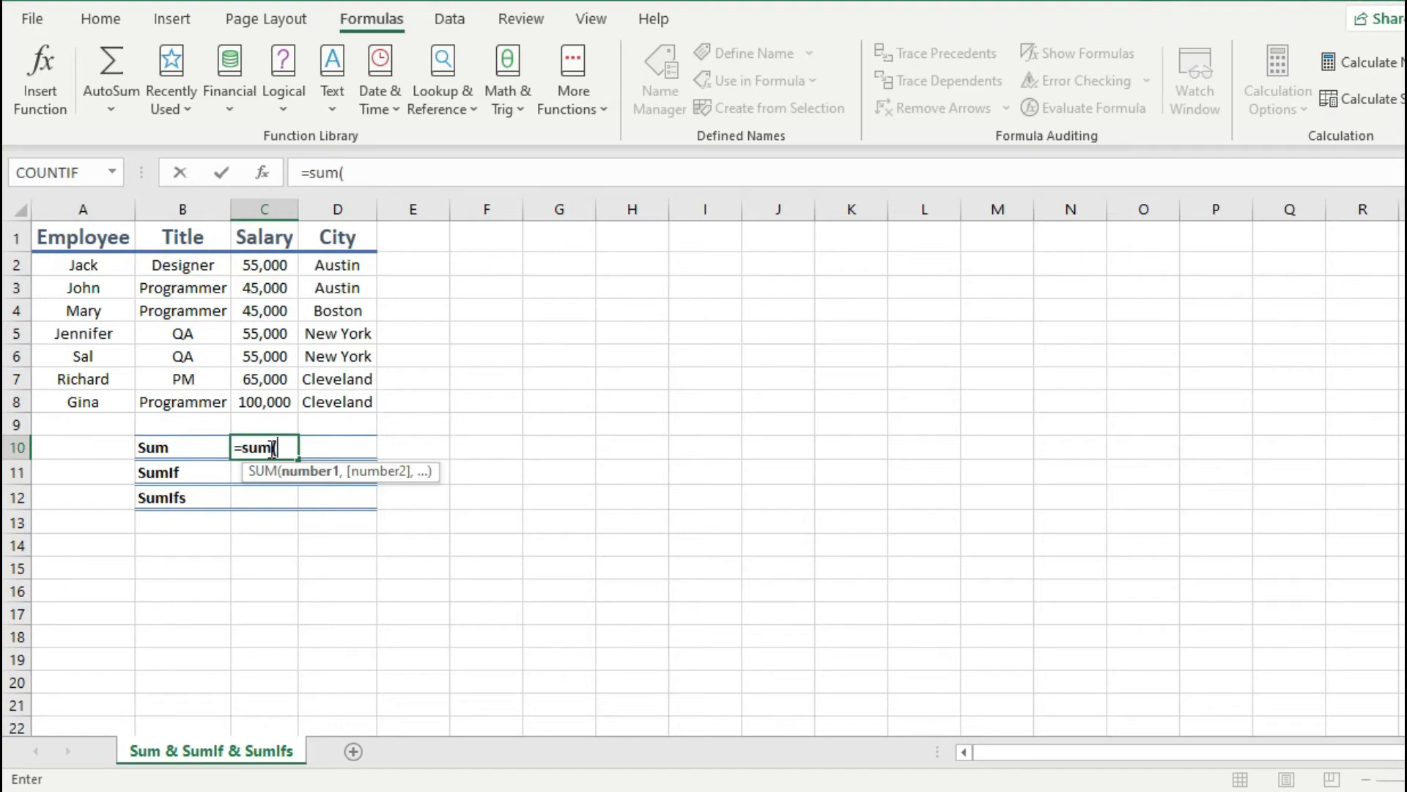
pyautogui.press('BackSpace')
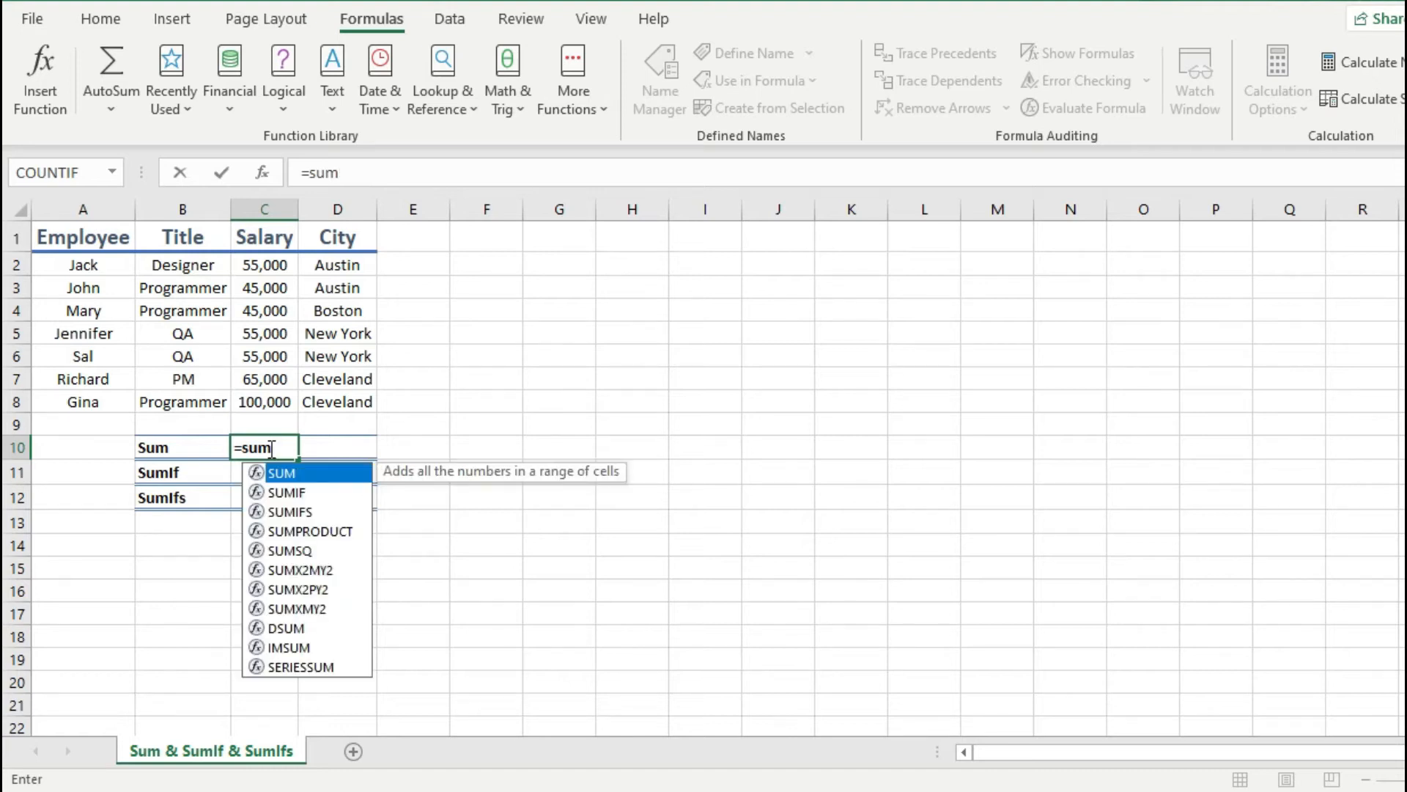
pyautogui.press('Tab')
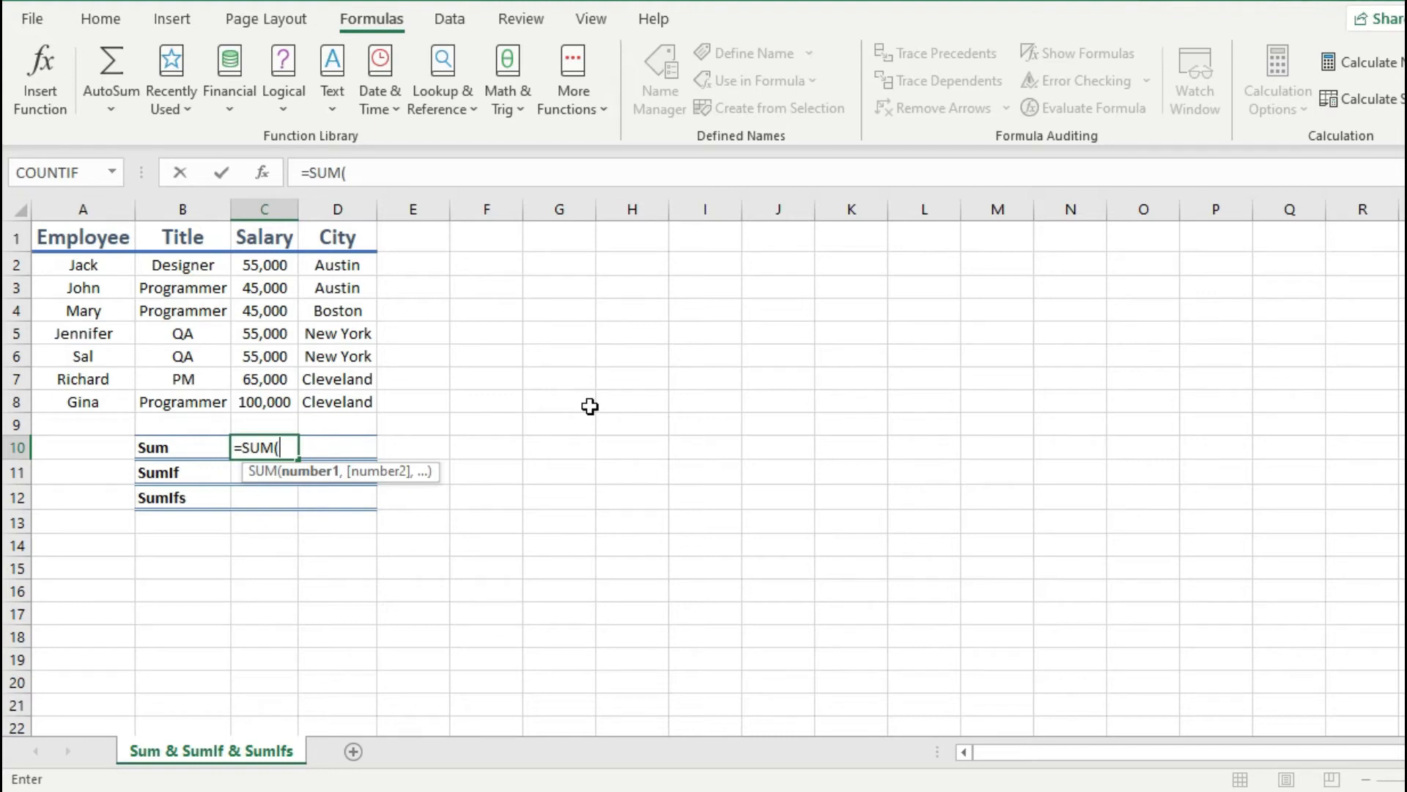
pyautogui.moveTo(273, 265); pyautogui.dragTo(265, 402)
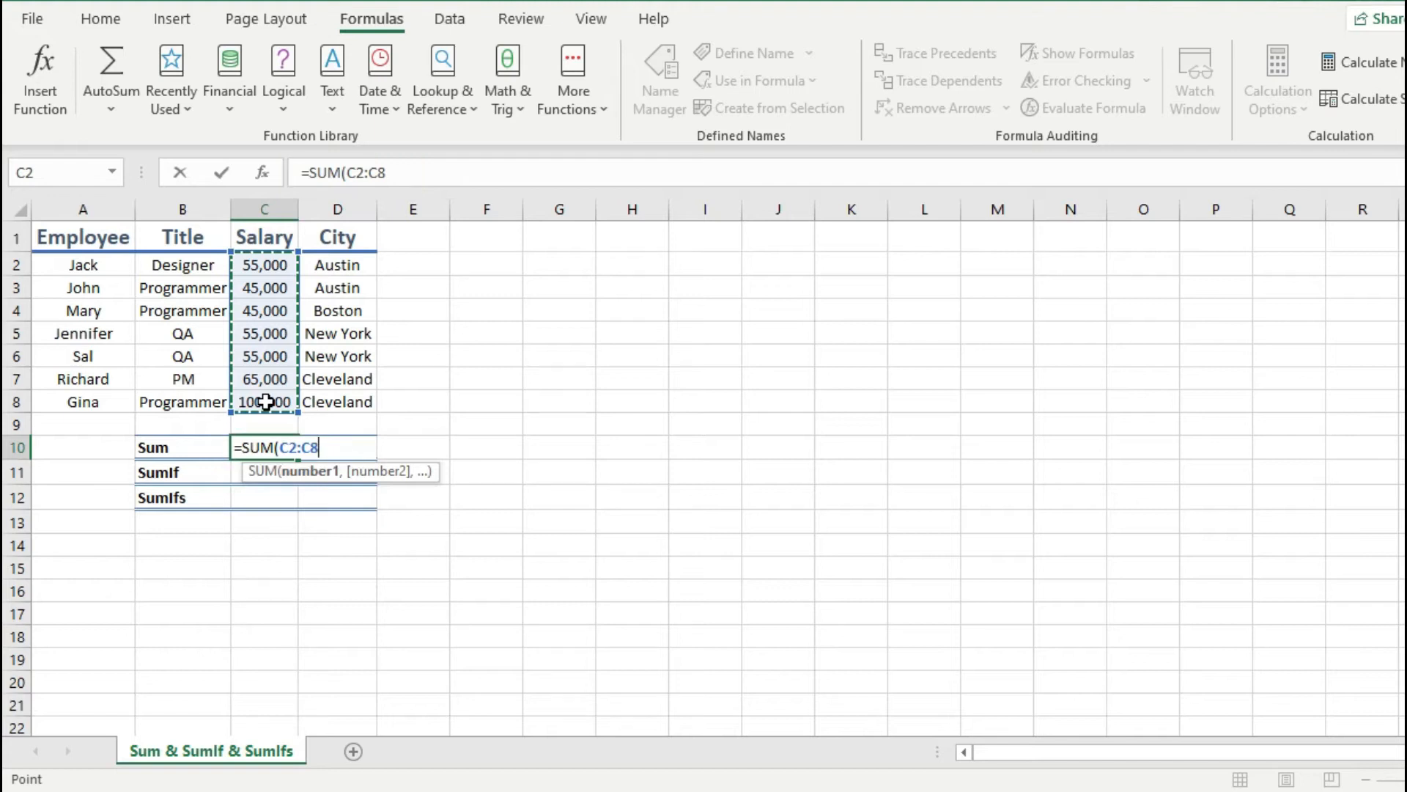
pyautogui.press('Return')
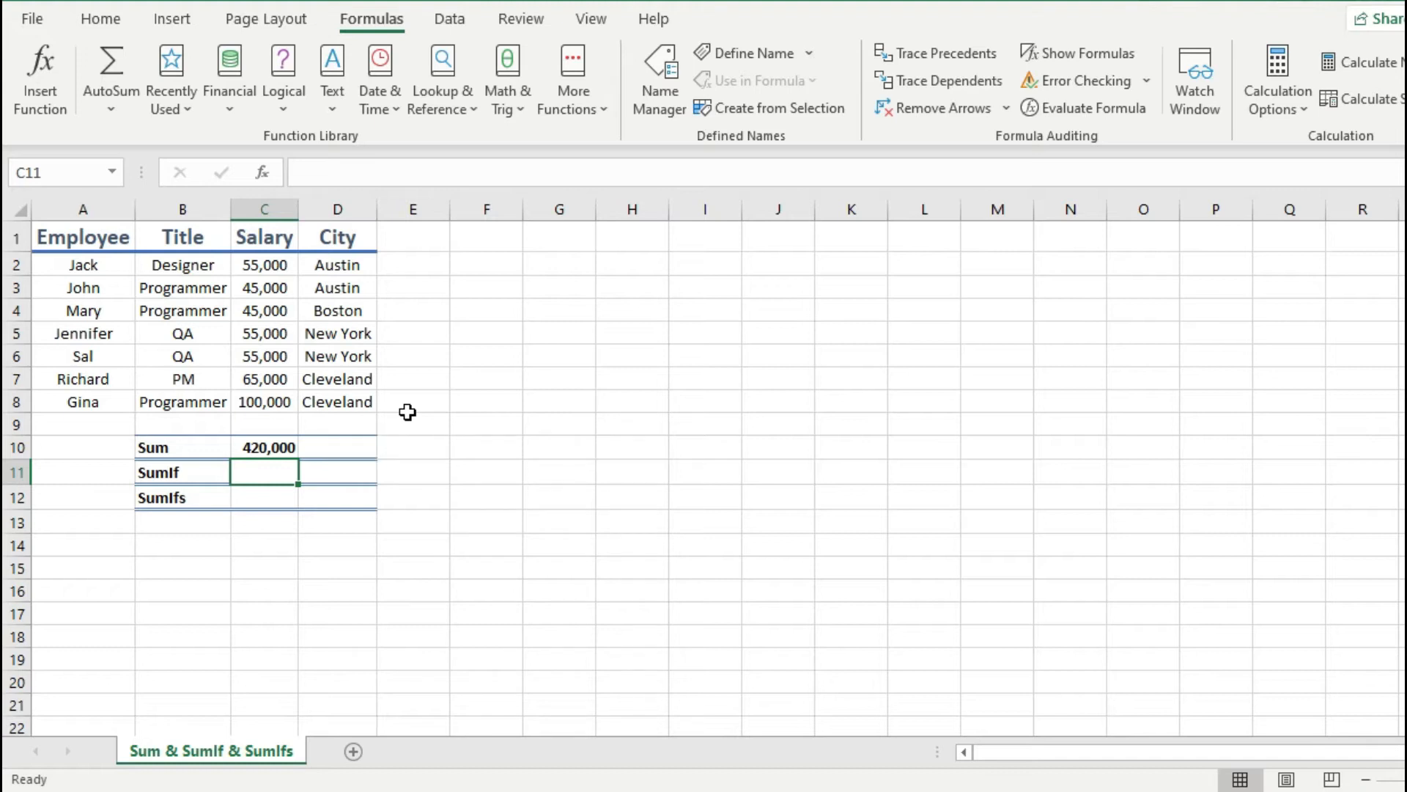
# Step: Replace the formula in C10 with a SUM of the non-adjacent salary cells C3, C5 and C7
pyautogui.click(273, 447)
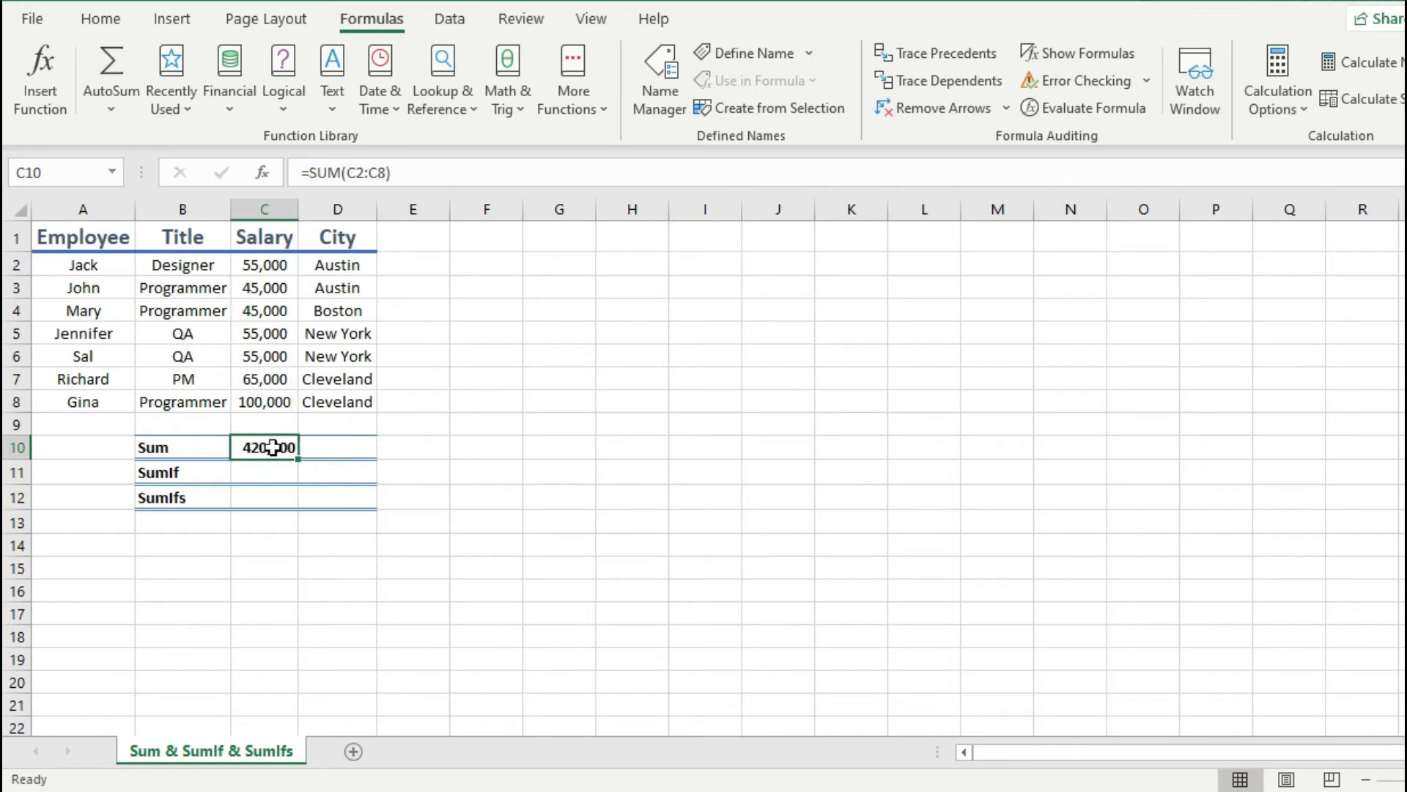
pyautogui.write('sum')
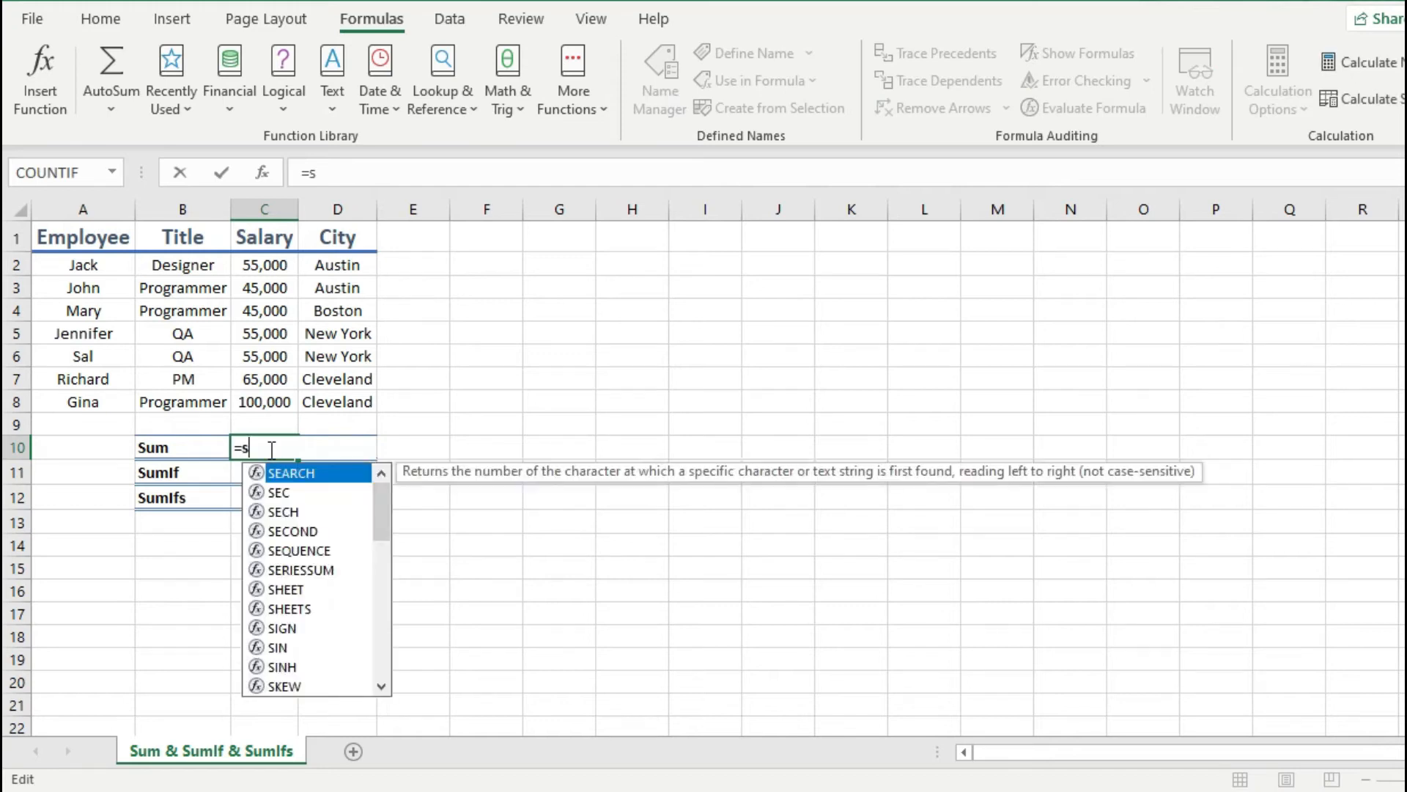
pyautogui.press('Tab')
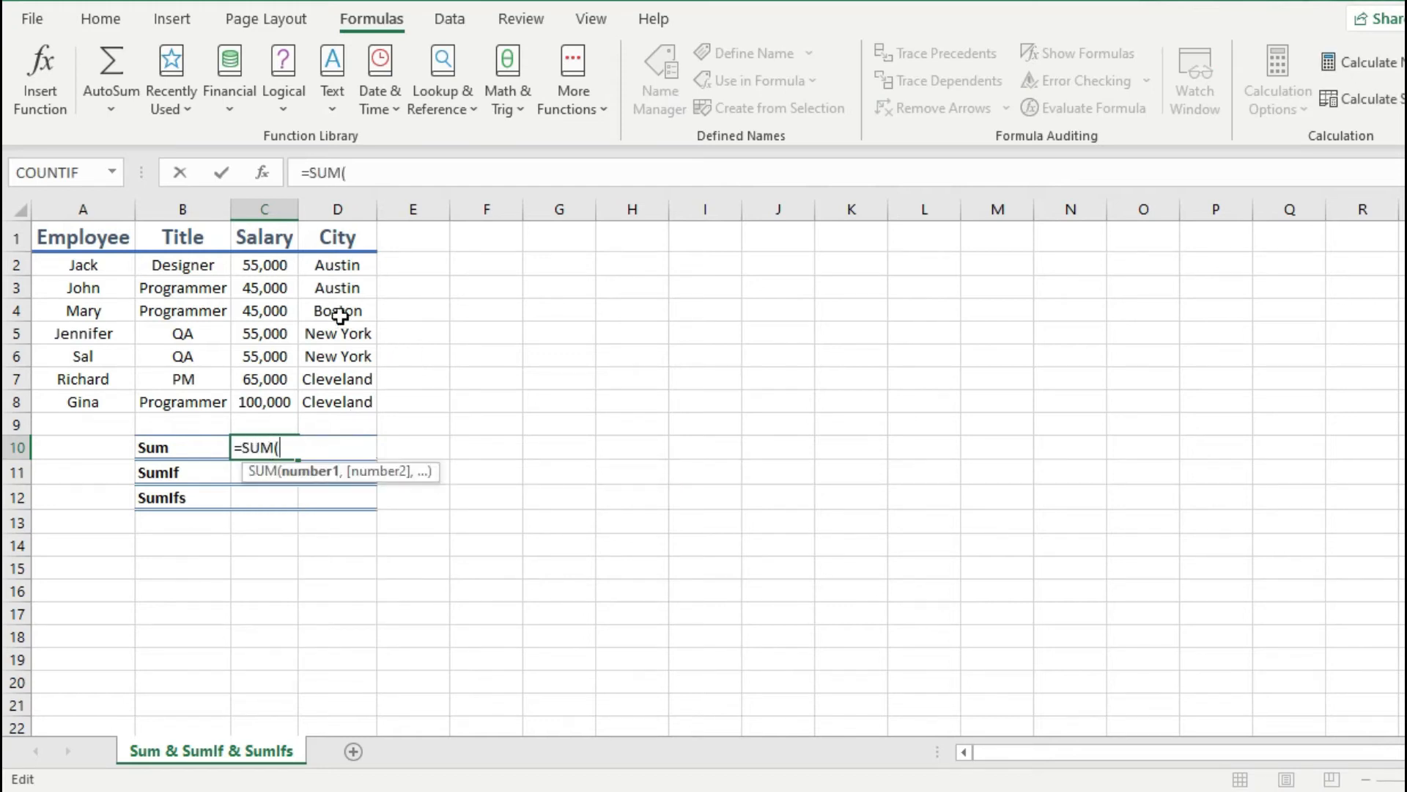
pyautogui.click(276, 288)
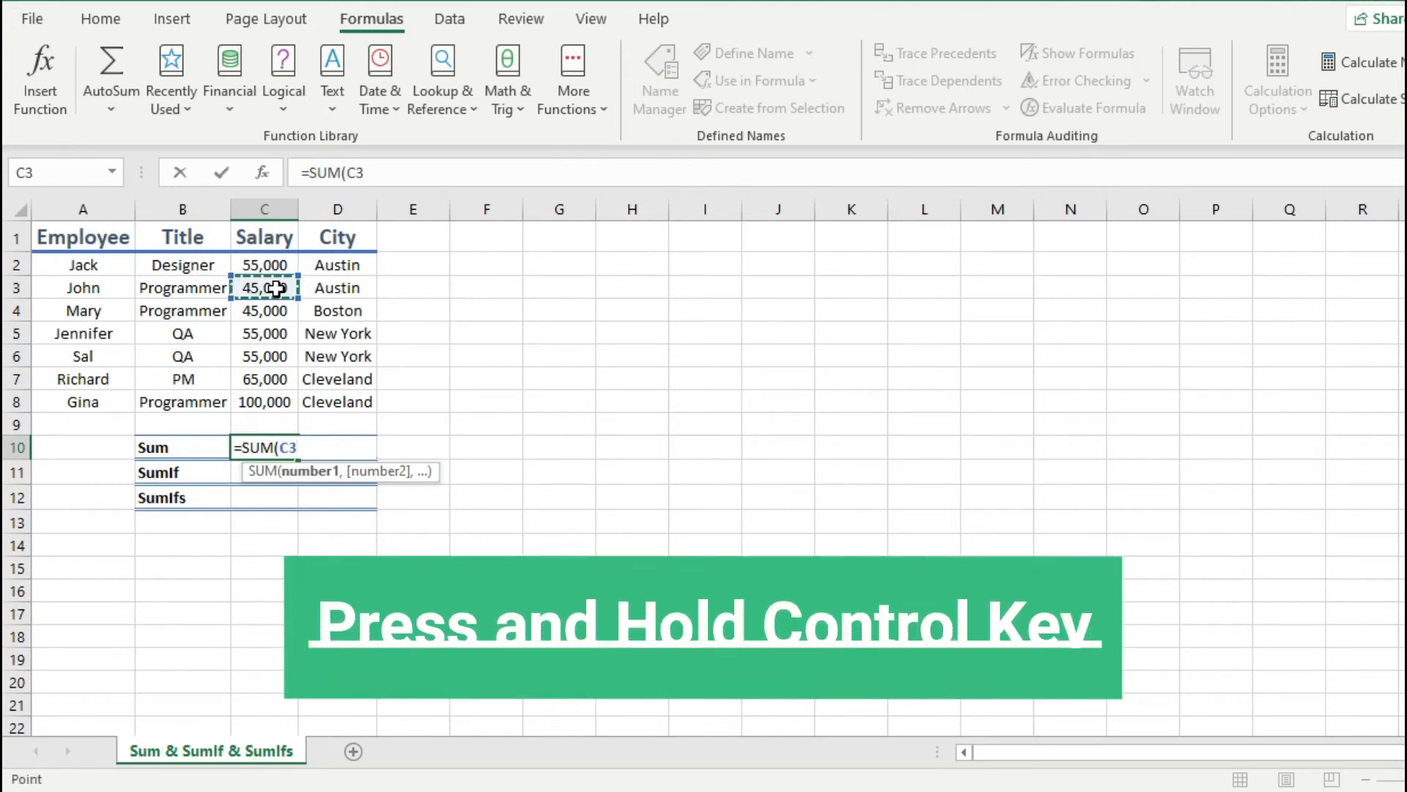
pyautogui.keyDown('ctrl'); pyautogui.click(282, 337); pyautogui.keyUp('ctrl')
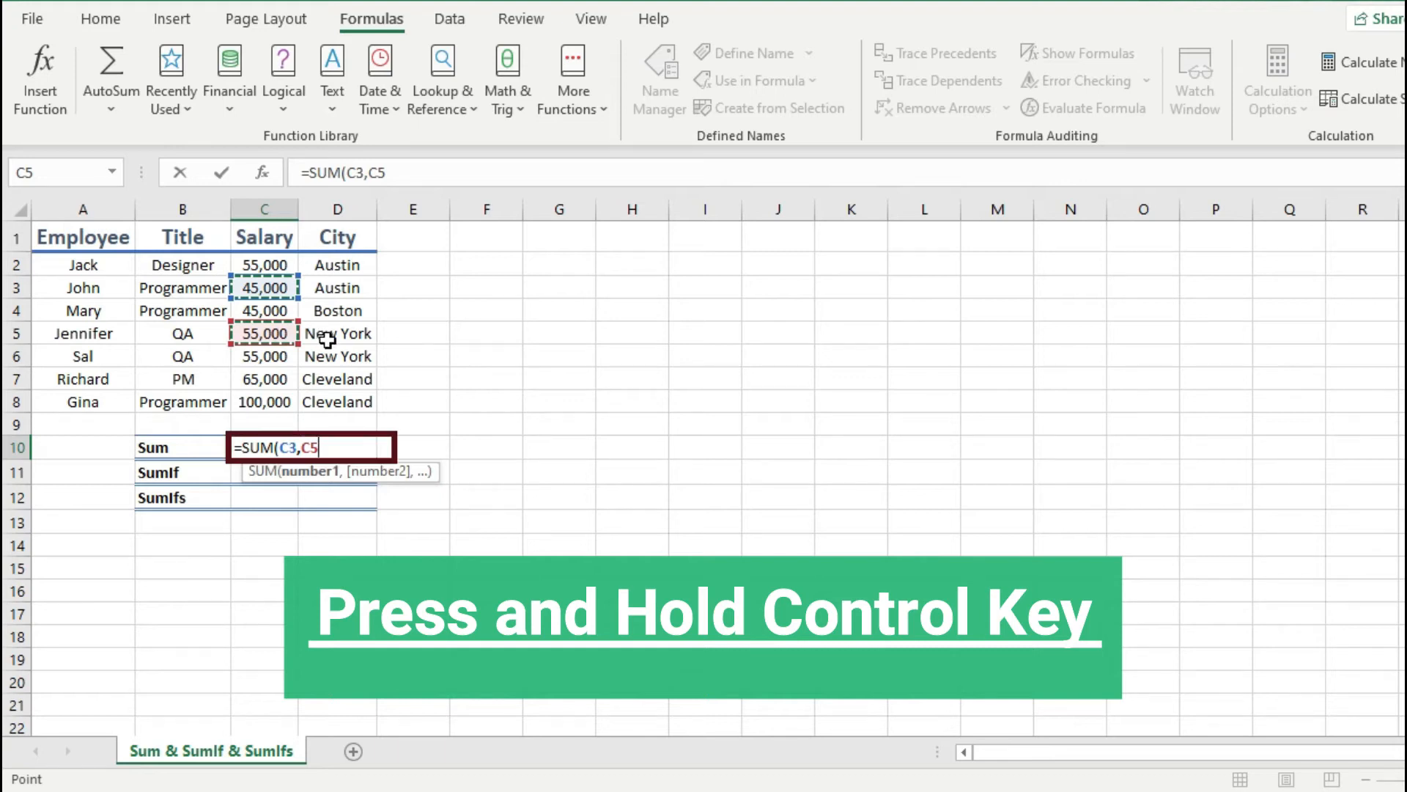
pyautogui.keyDown('ctrl'); pyautogui.click(277, 381); pyautogui.keyUp('ctrl')
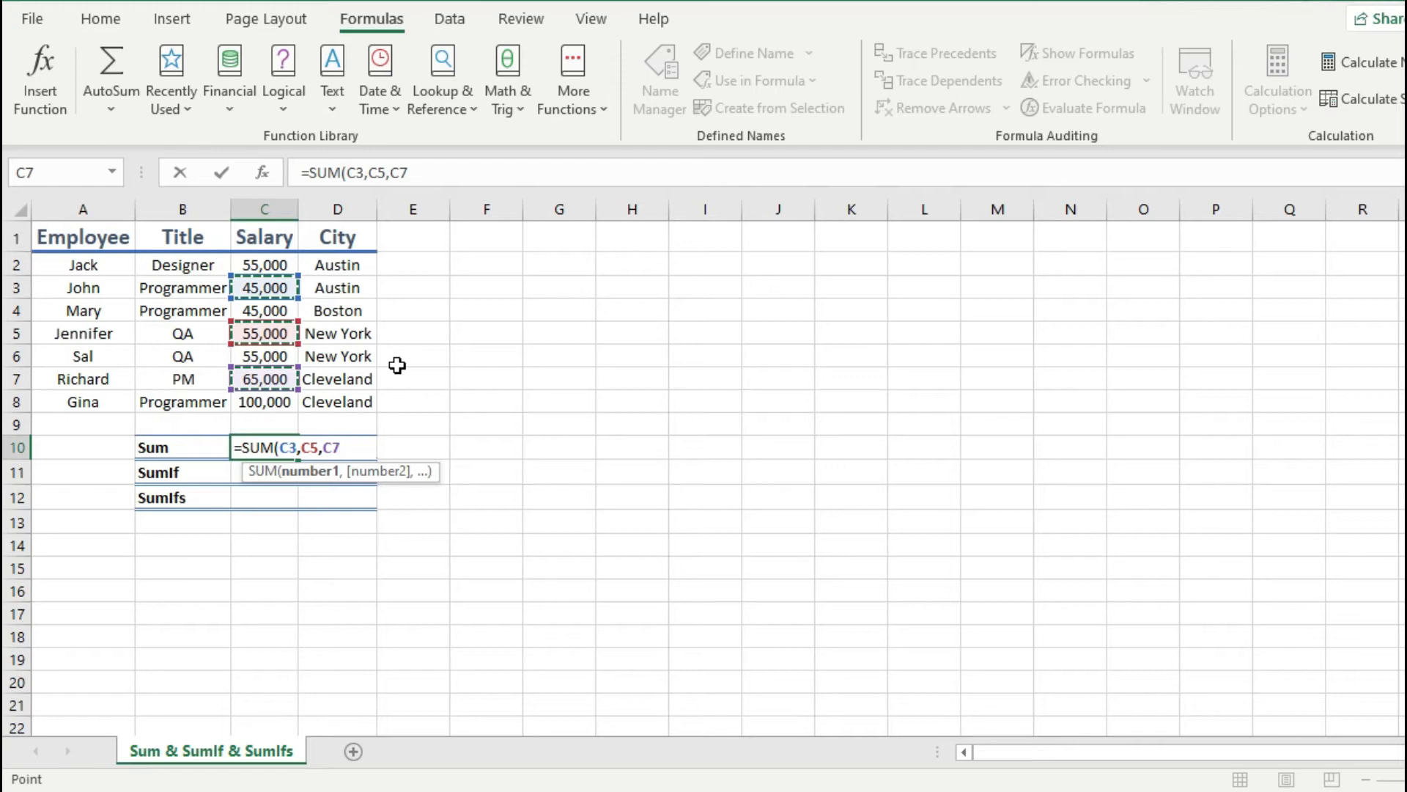
pyautogui.press('Return')
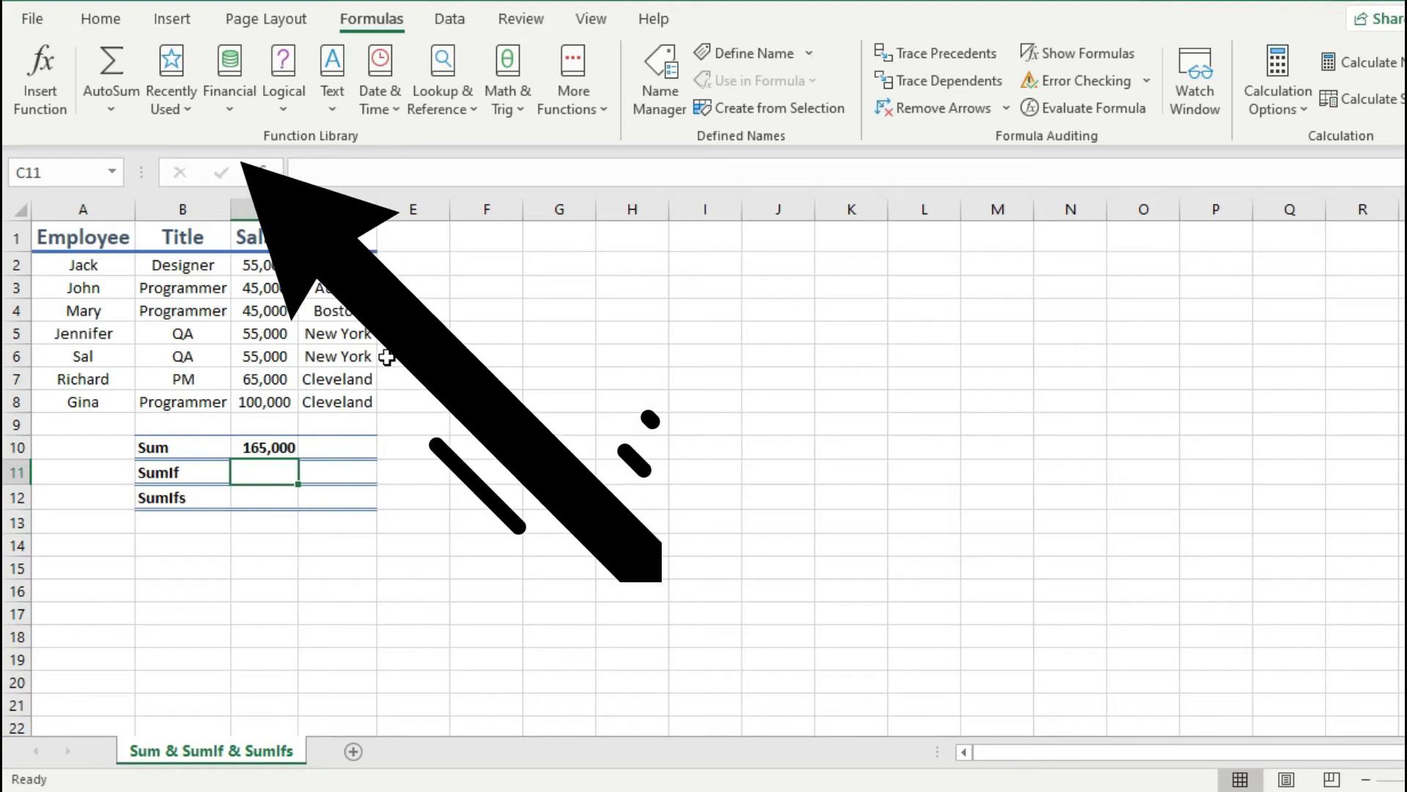
# Step: Replace the formula in C10 using AutoSum, accepting the suggested range C2:C9
pyautogui.click(105, 21)
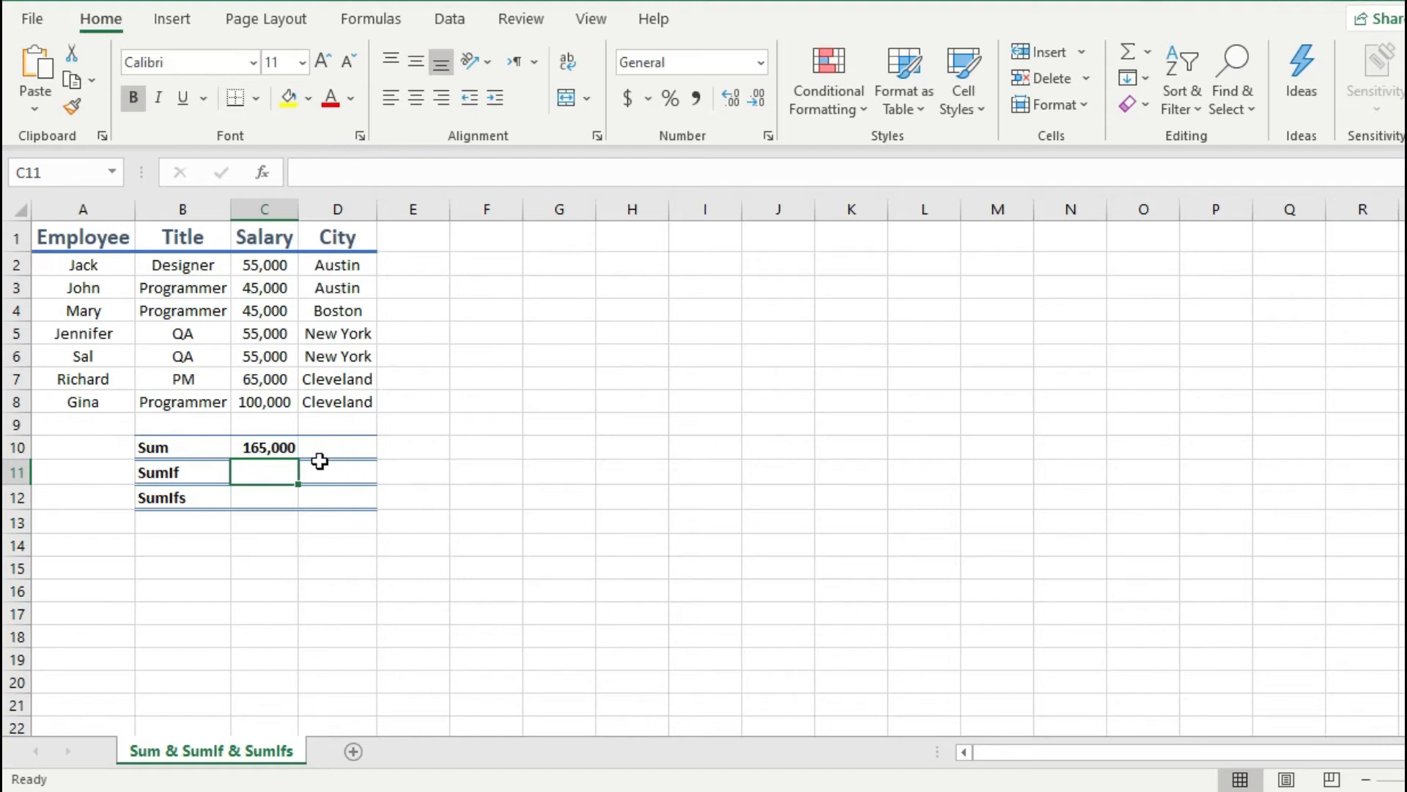
pyautogui.click(261, 448)
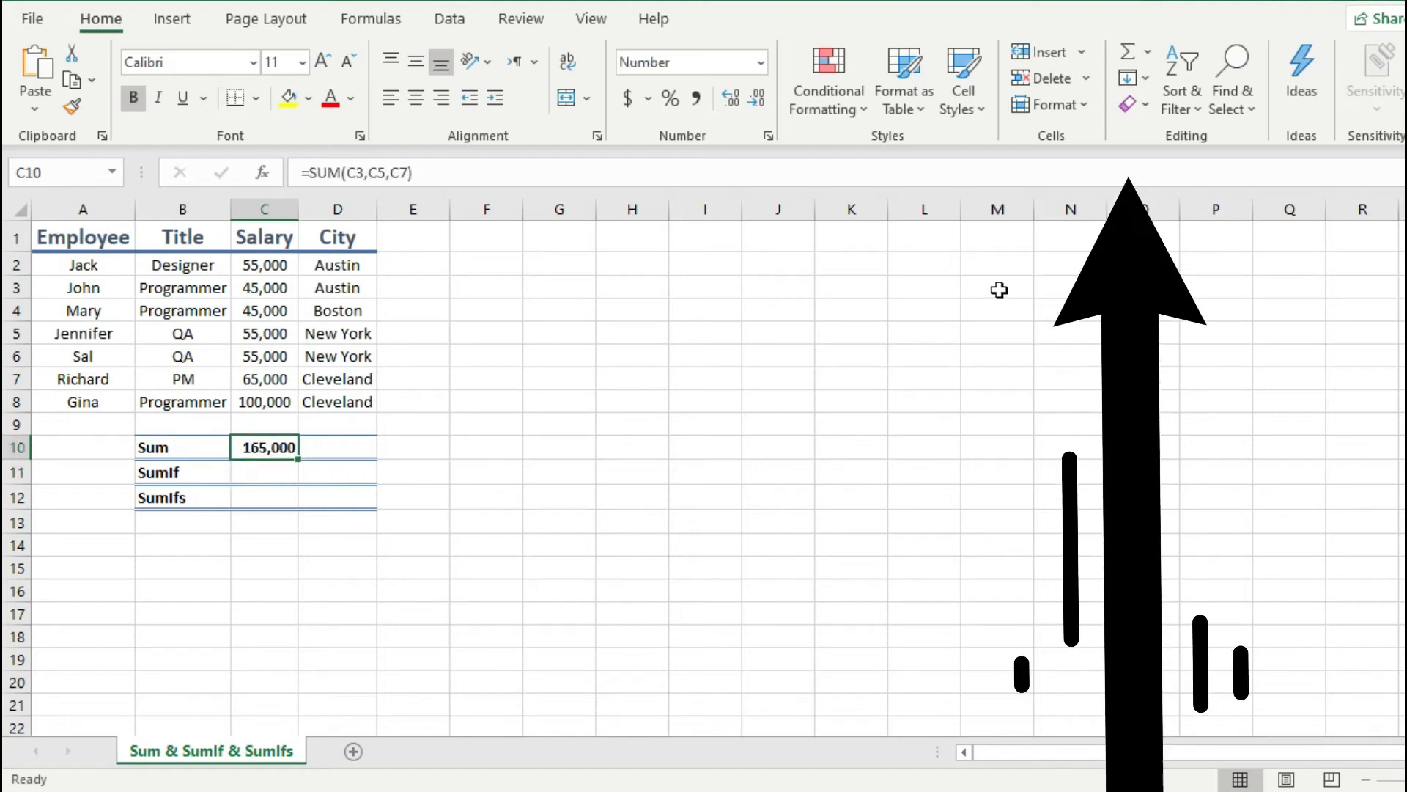
pyautogui.click(1133, 46)
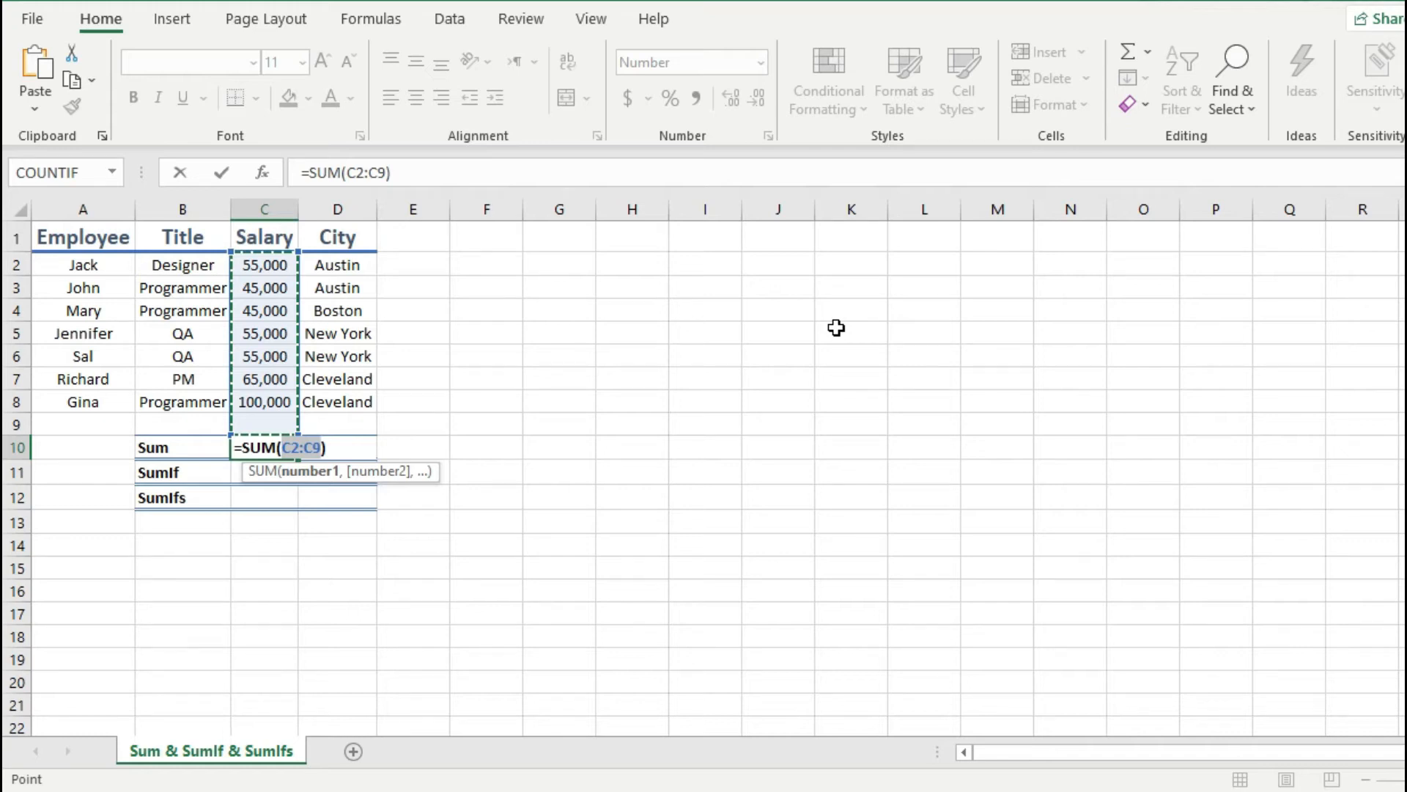
pyautogui.press('Return')
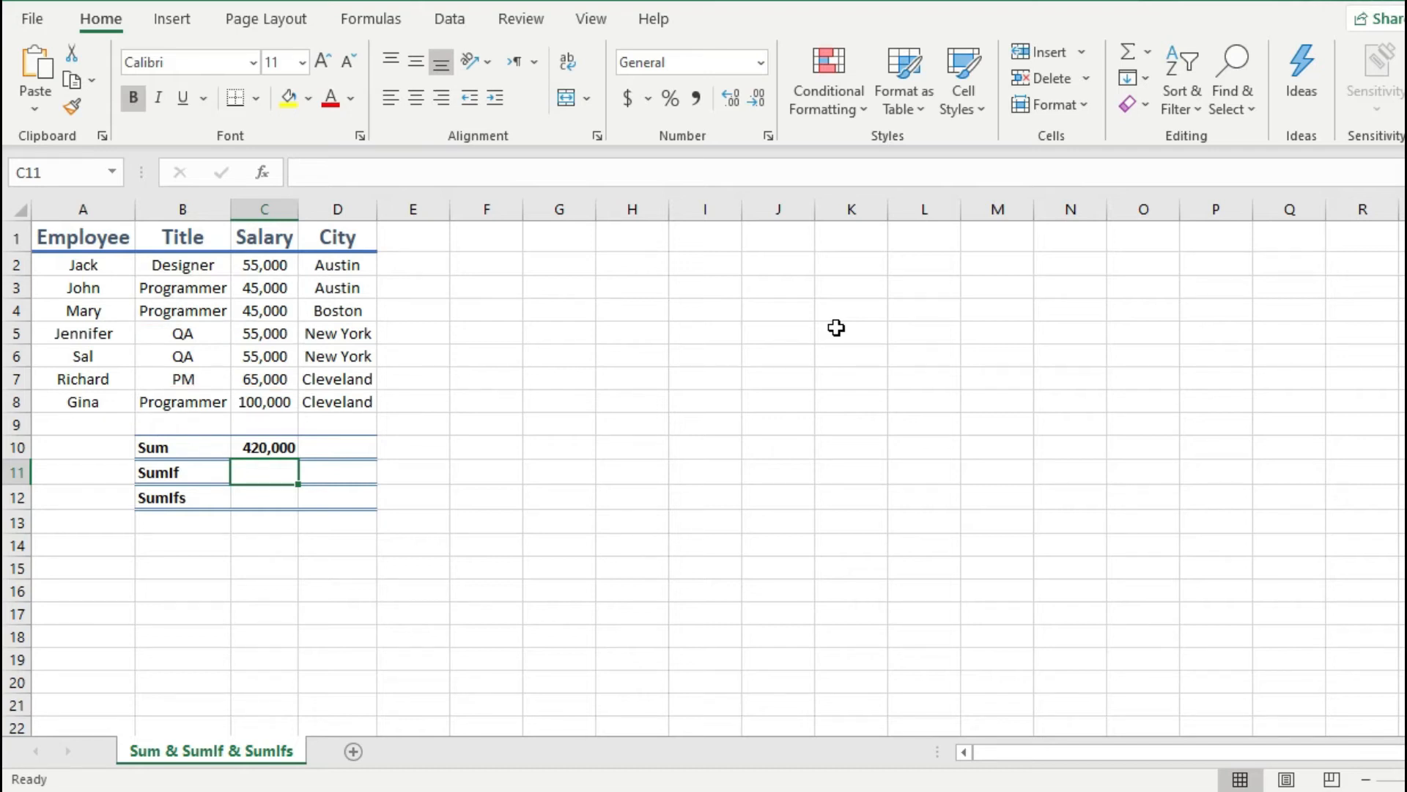
# Step: Replace the formula in C10 with a SUM of only the programmers' salaries in C3, C4 and C8
pyautogui.click(270, 449)
pyautogui.doubleClick(271, 449)
pyautogui.press('Escape')
pyautogui.write('=SUM(')
pyautogui.press('Tab')
pyautogui.click(277, 288)
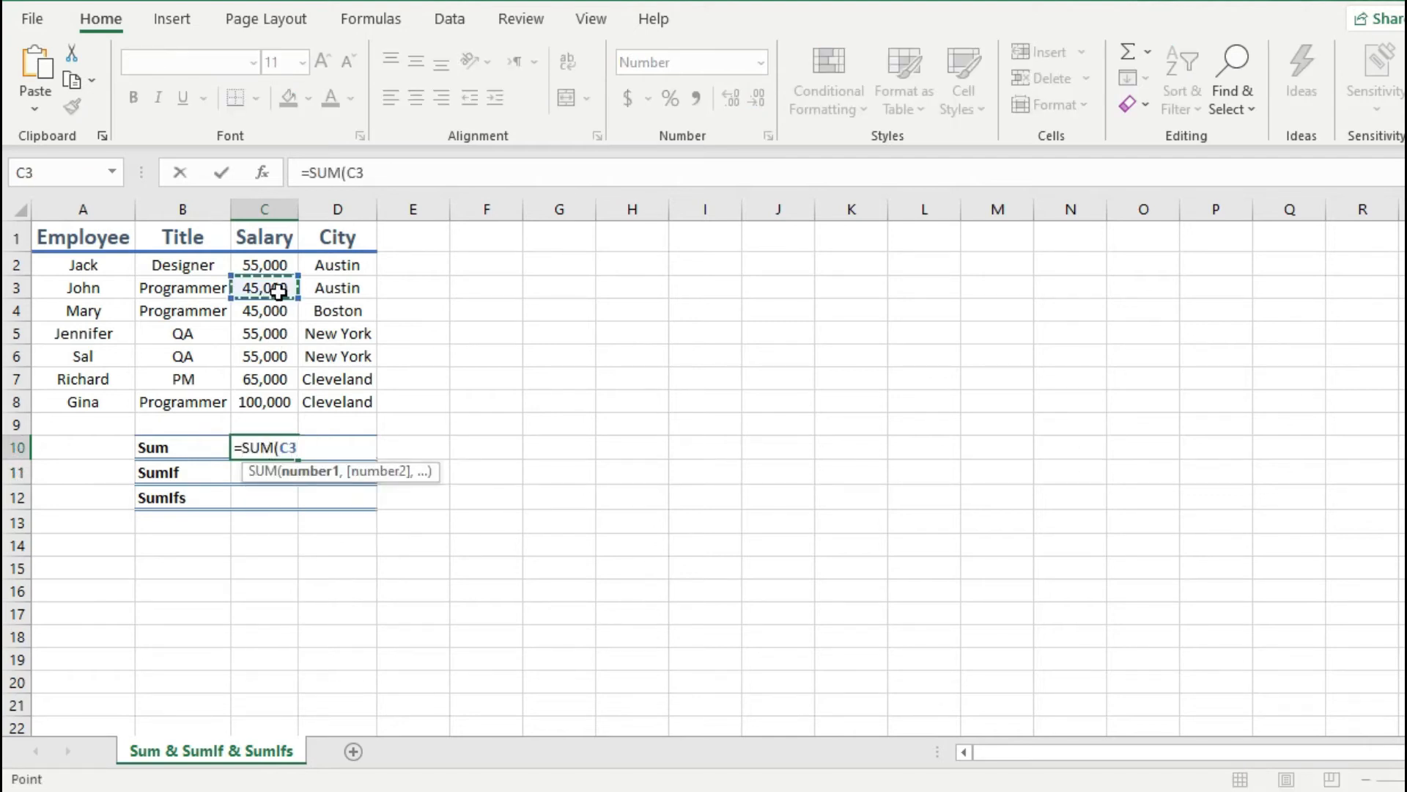
pyautogui.keyDown('ctrl'); pyautogui.click(279, 311); pyautogui.keyUp('ctrl')
pyautogui.keyDown('ctrl'); pyautogui.click(279, 402); pyautogui.keyUp('ctrl')
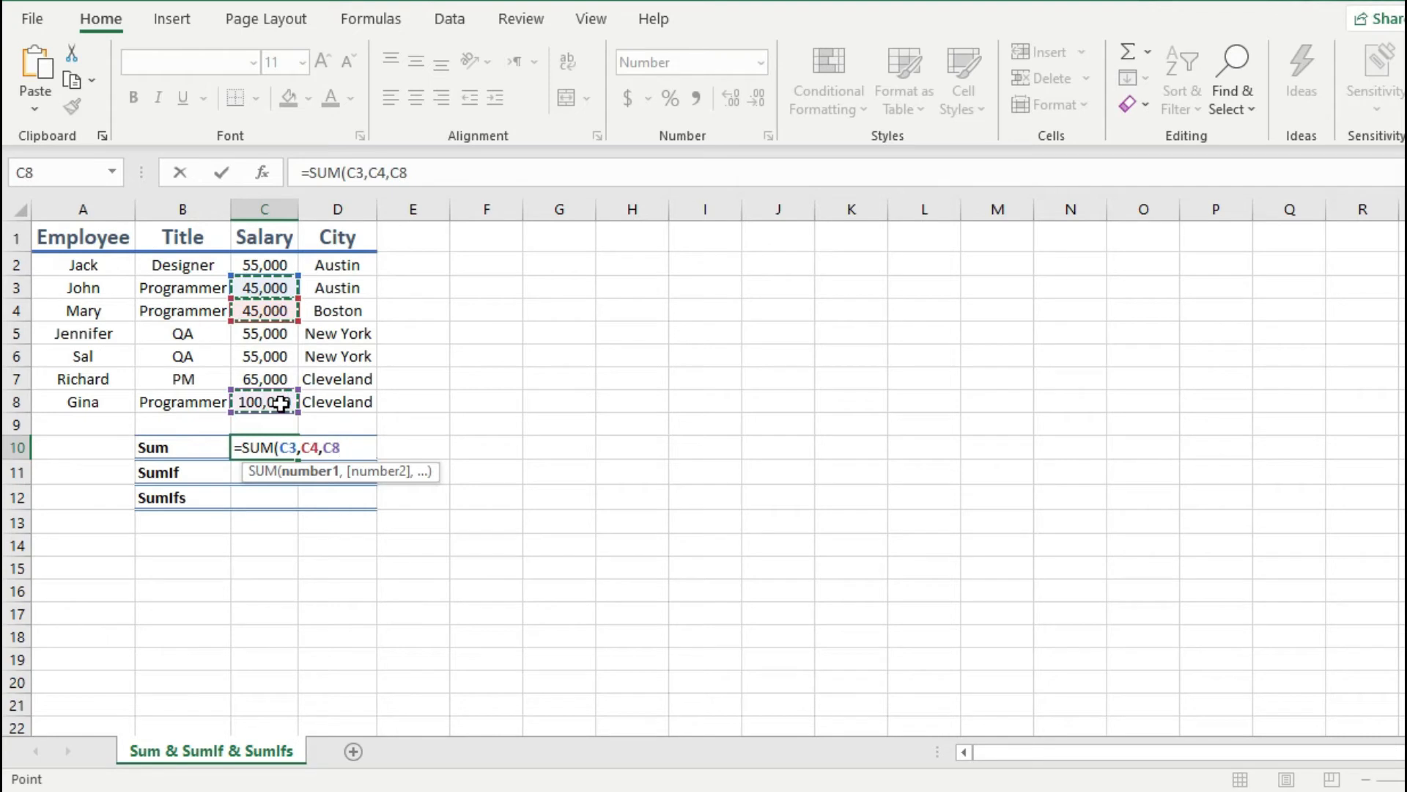
pyautogui.press('Return')
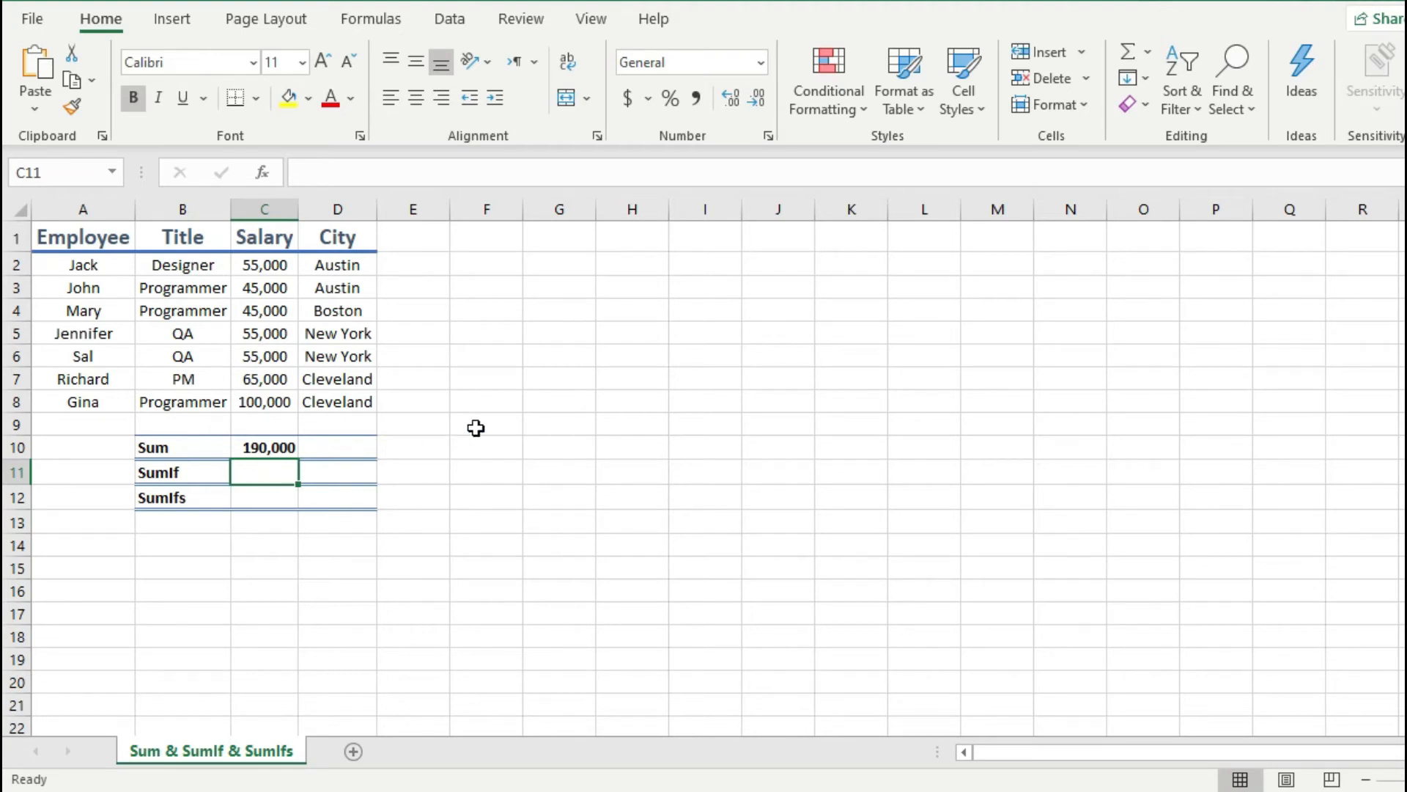
# Step: Enter a SUMIF formula in C11 that totals the salaries in C2:C8 where the title in B2:B8 is "programmer"
pyautogui.write('=')
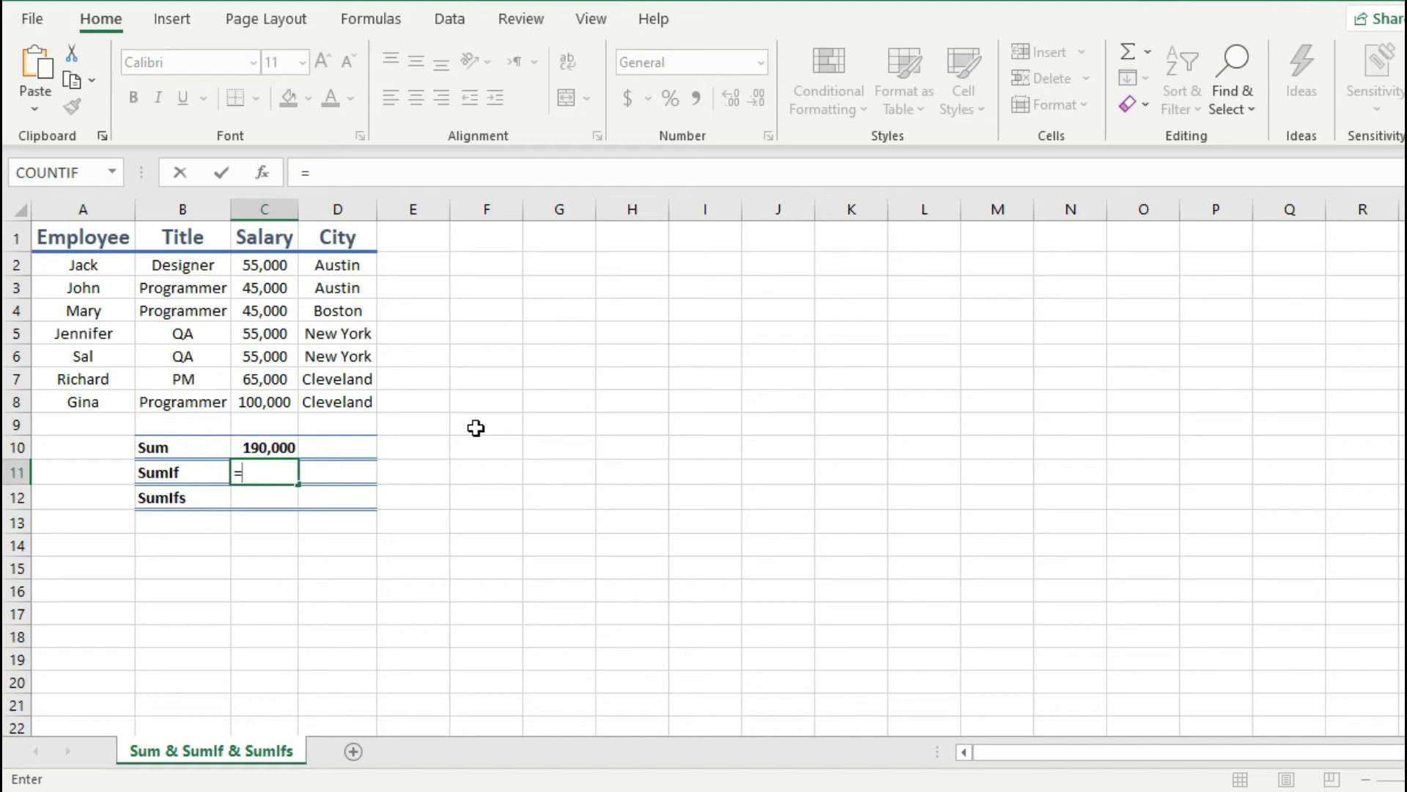
pyautogui.write('sumif')
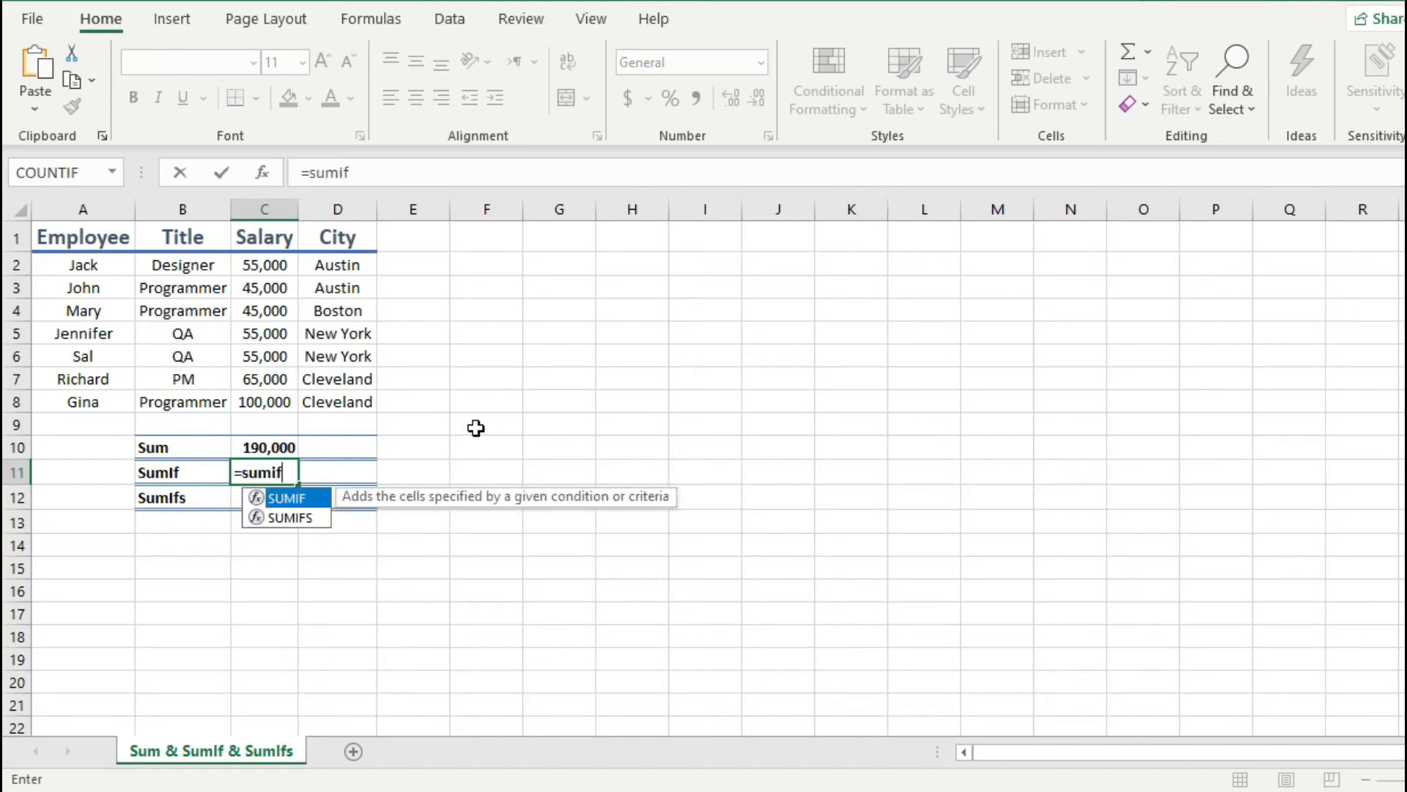
pyautogui.press('Tab')
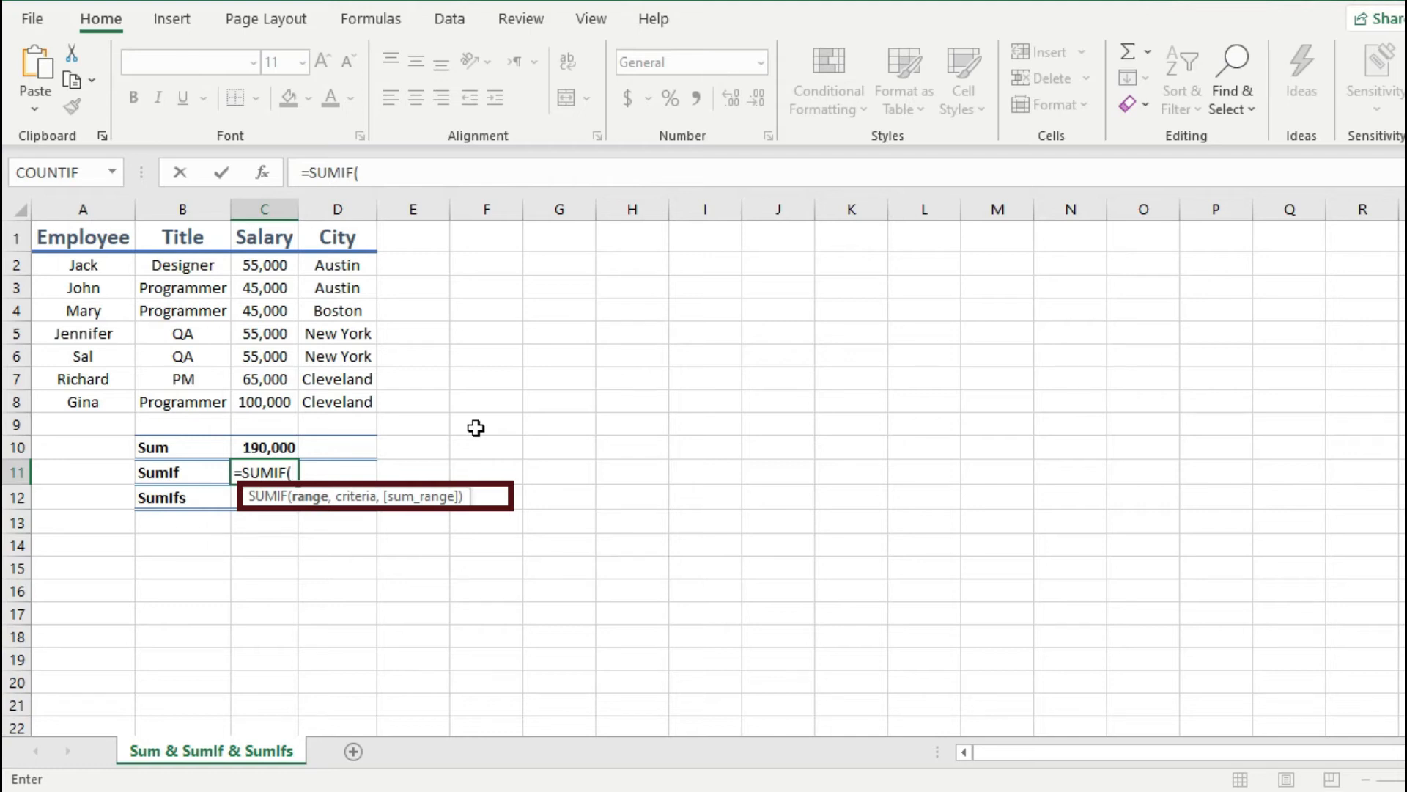
pyautogui.moveTo(193, 265); pyautogui.dragTo(201, 401)
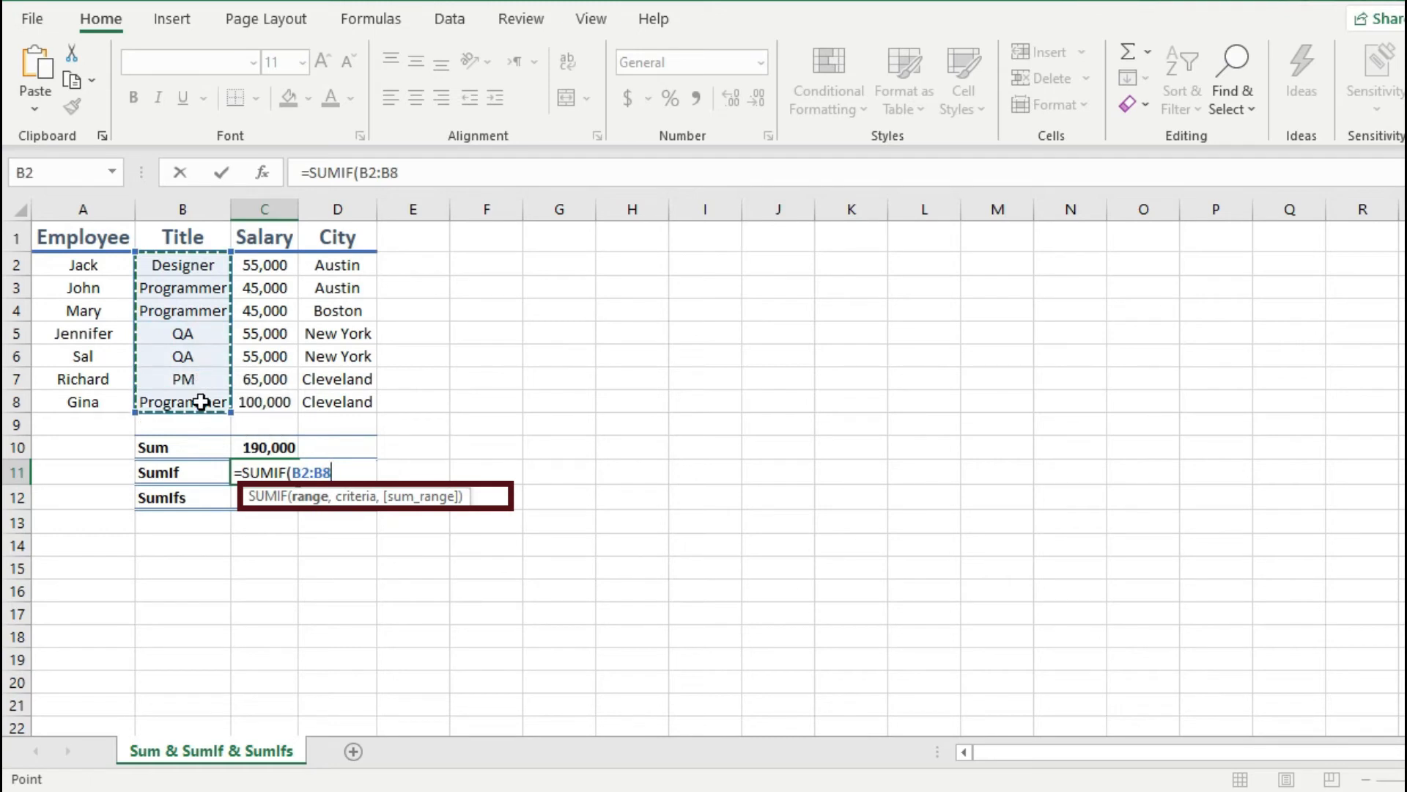
pyautogui.write(',')
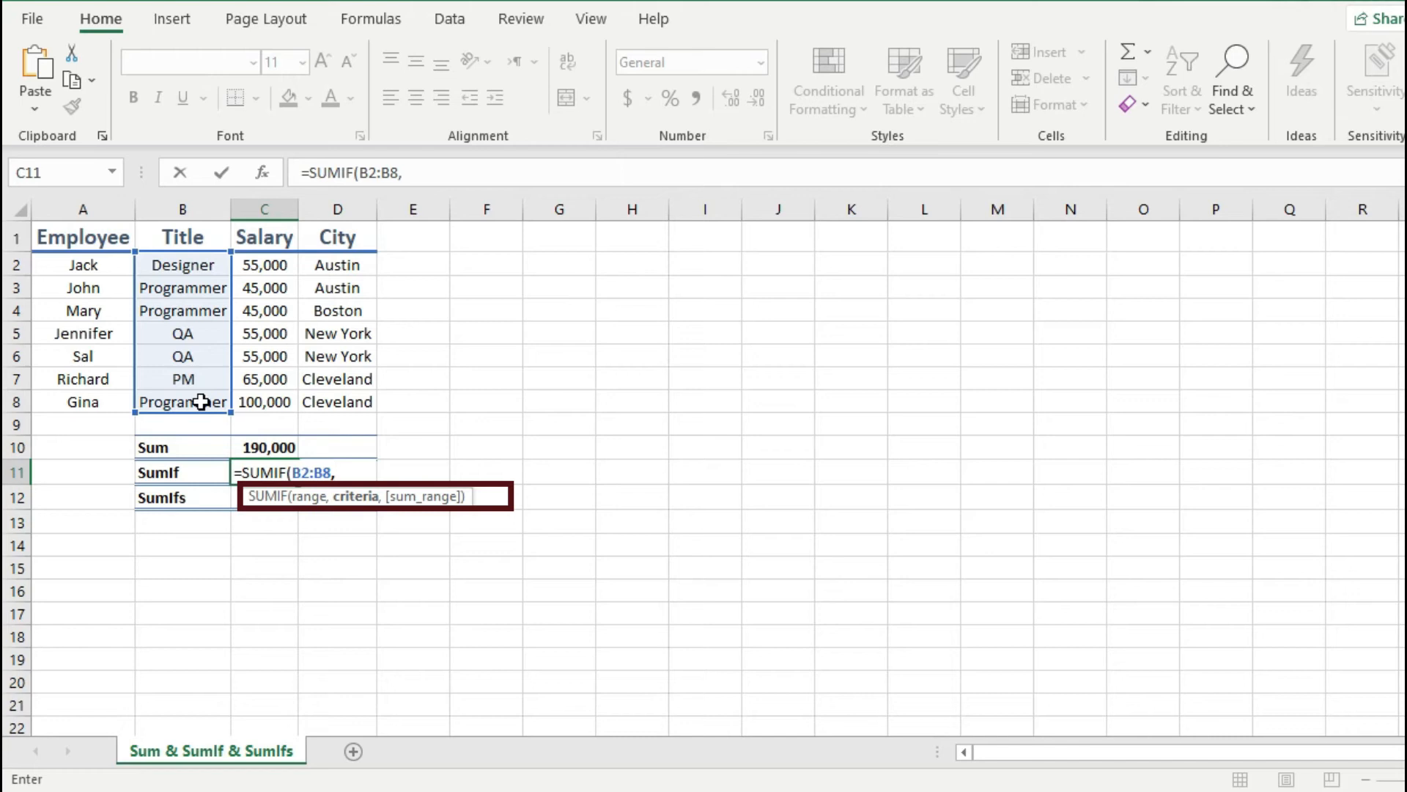
pyautogui.write('"program')
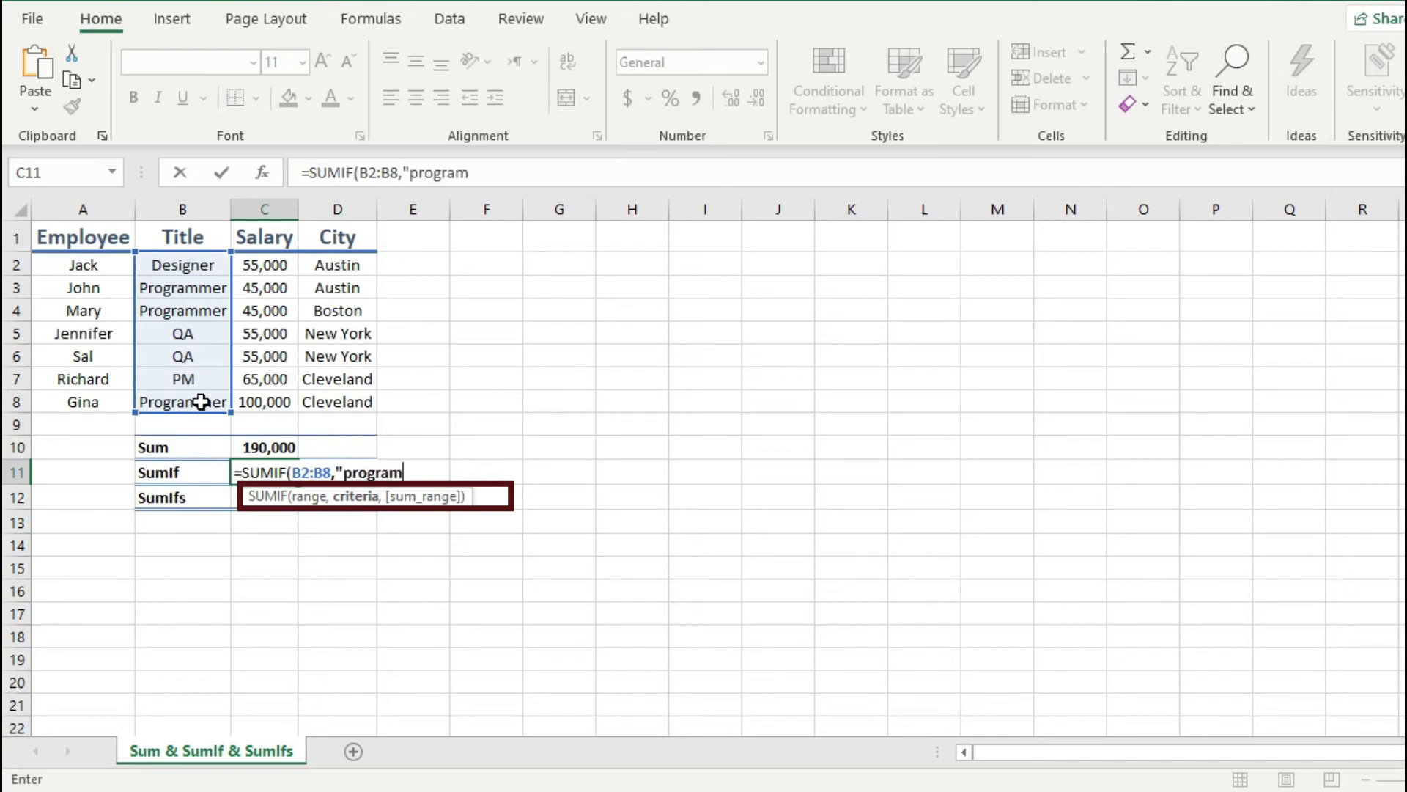
pyautogui.write('mer"')
pyautogui.write(',')
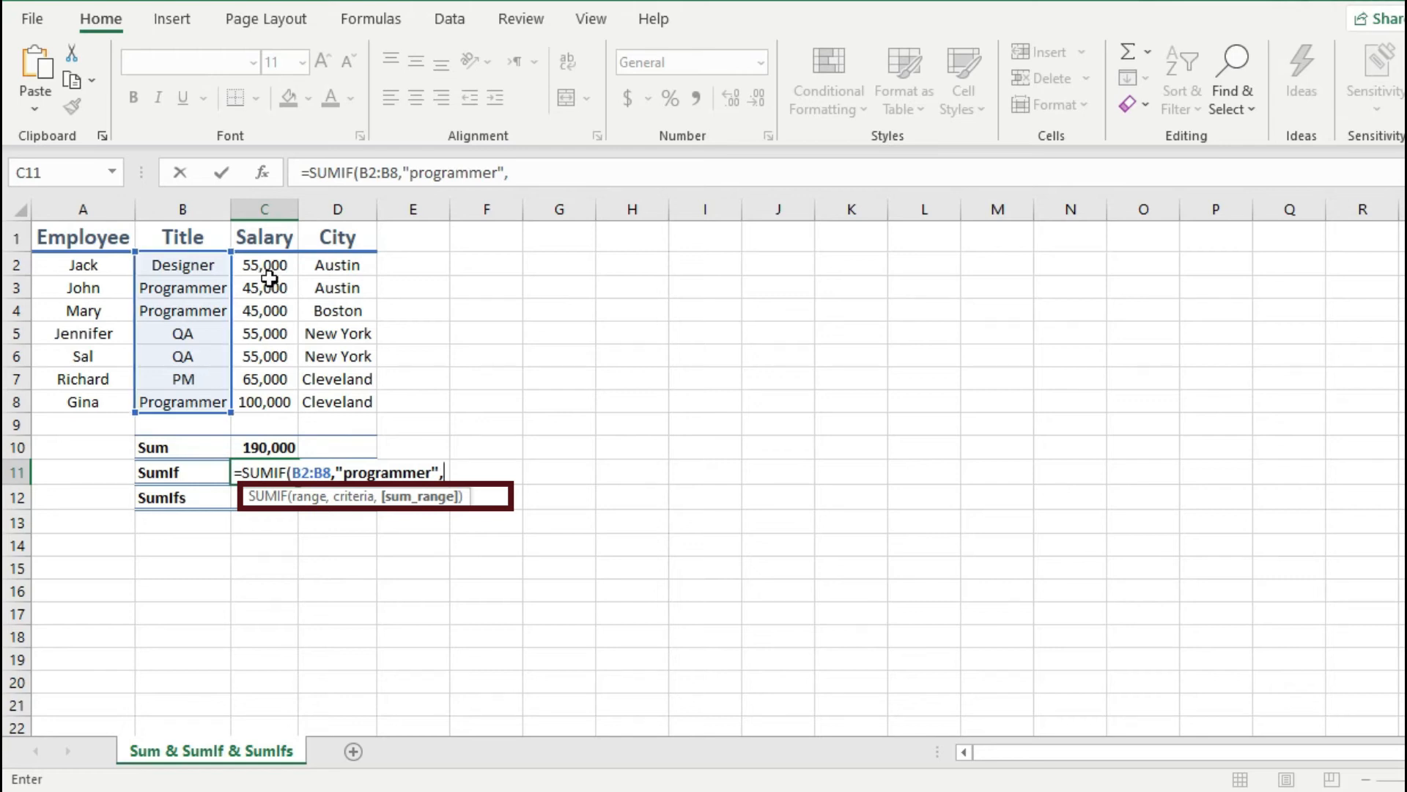
pyautogui.moveTo(270, 268); pyautogui.dragTo(265, 399)
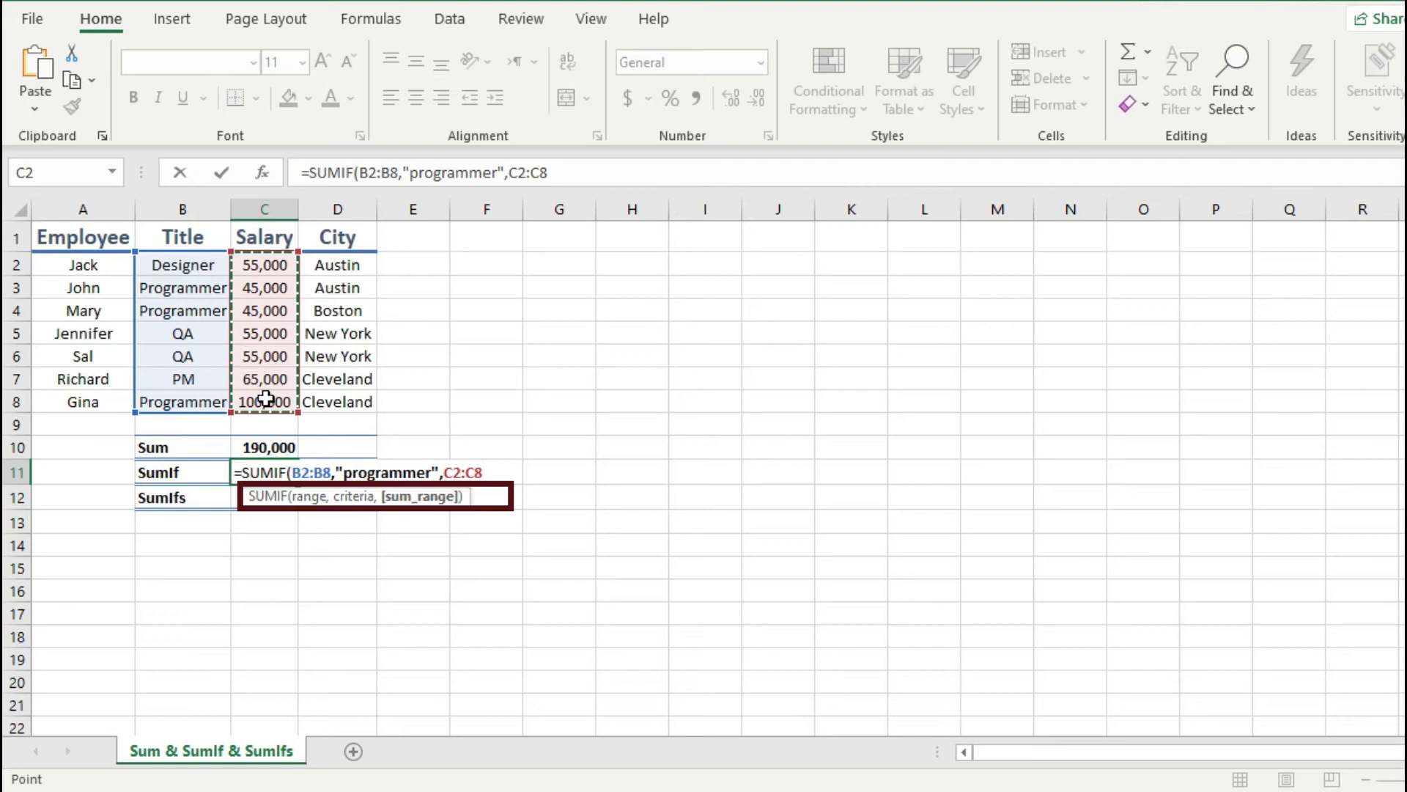
pyautogui.press('Return')
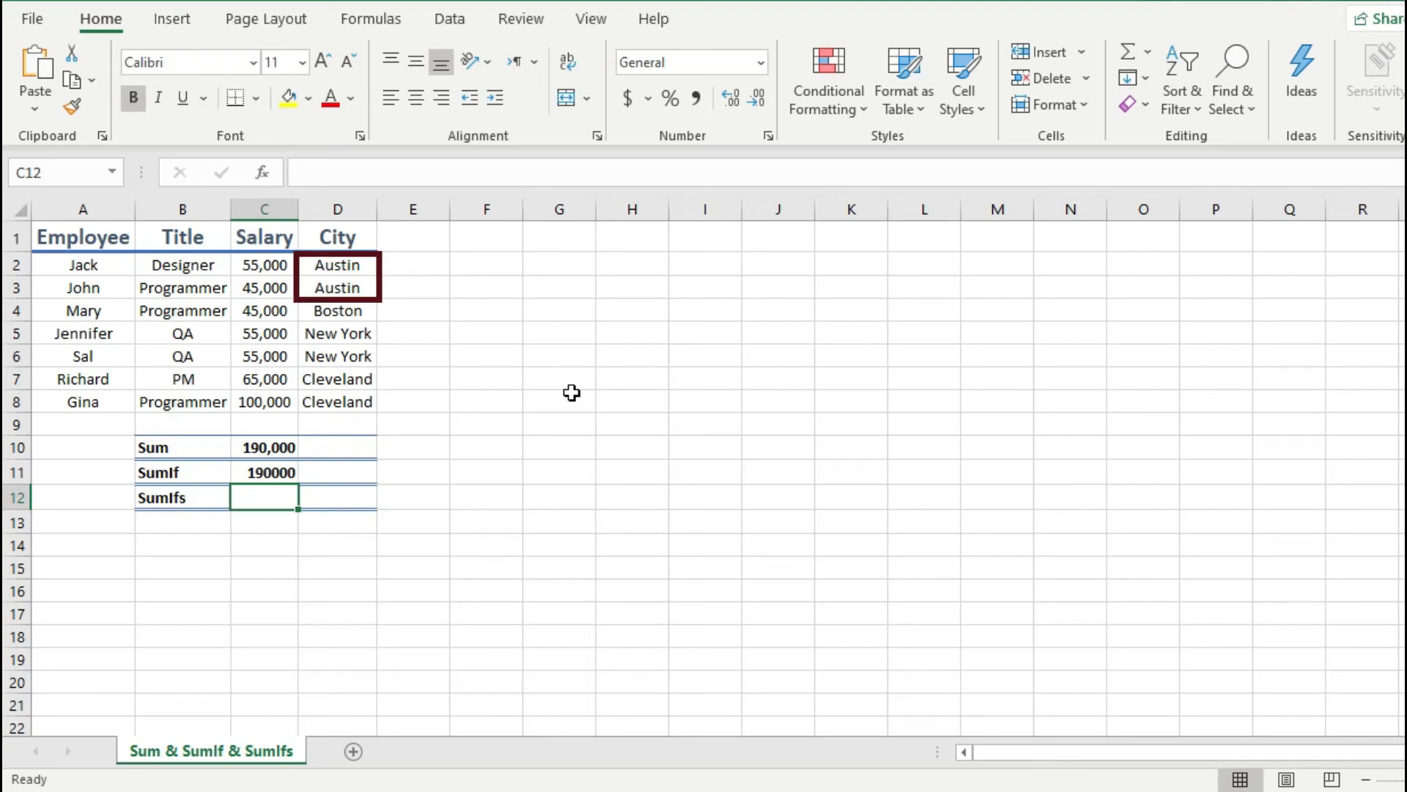
# Step: Enter a SUMIF formula in D11 that totals the salaries in C2:C8 where the city in D2:D8 is "Austin"
pyautogui.click(345, 472)
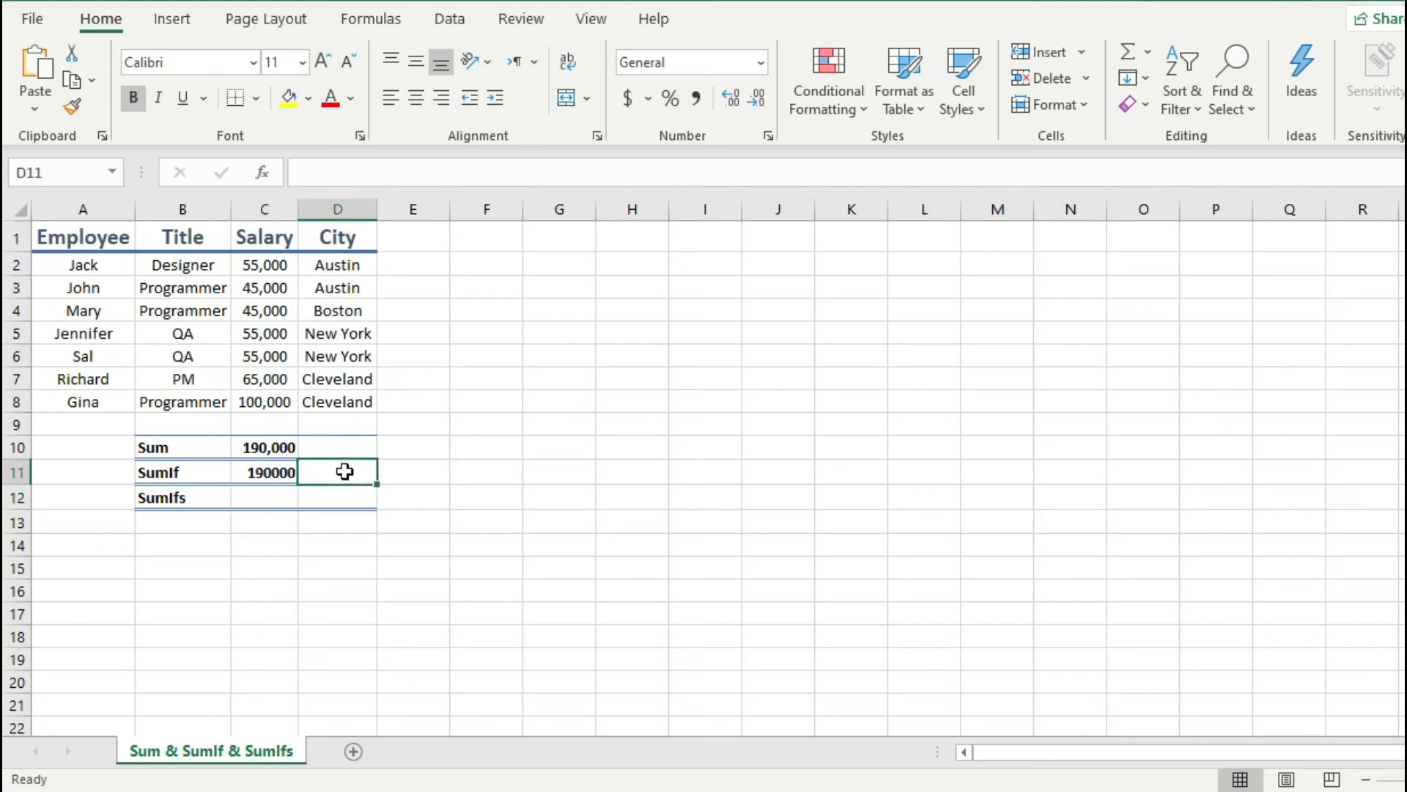
pyautogui.write('=')
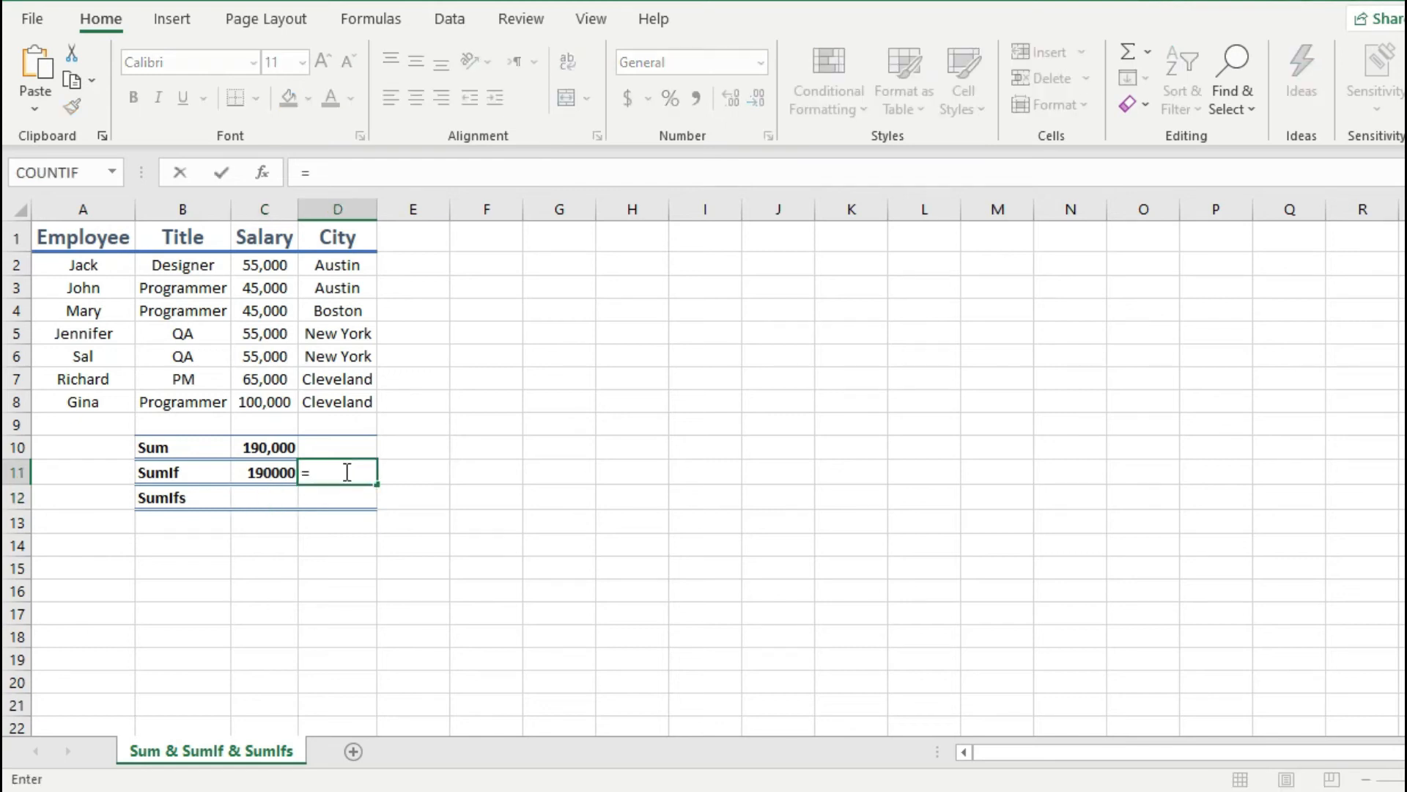
pyautogui.write('sumif')
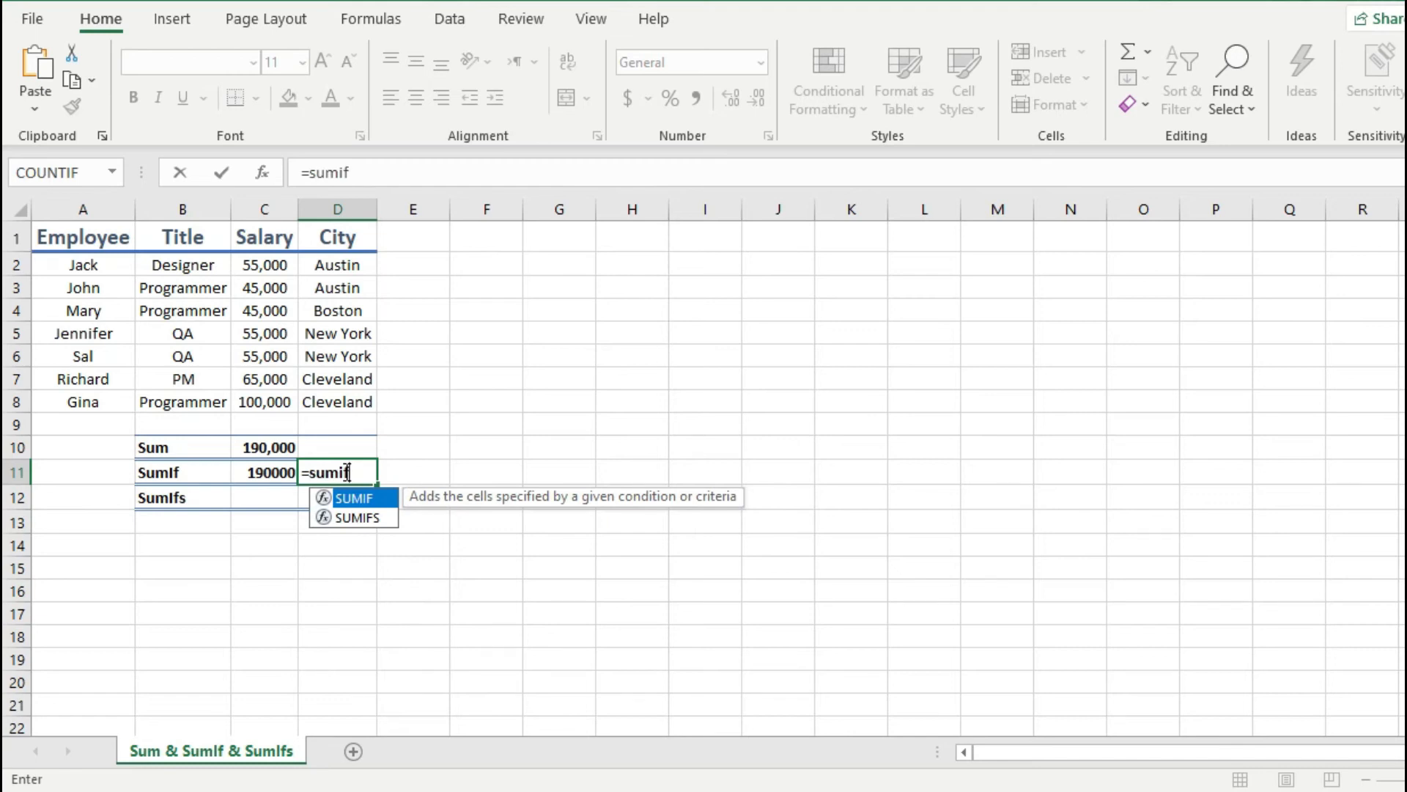
pyautogui.press('Tab')
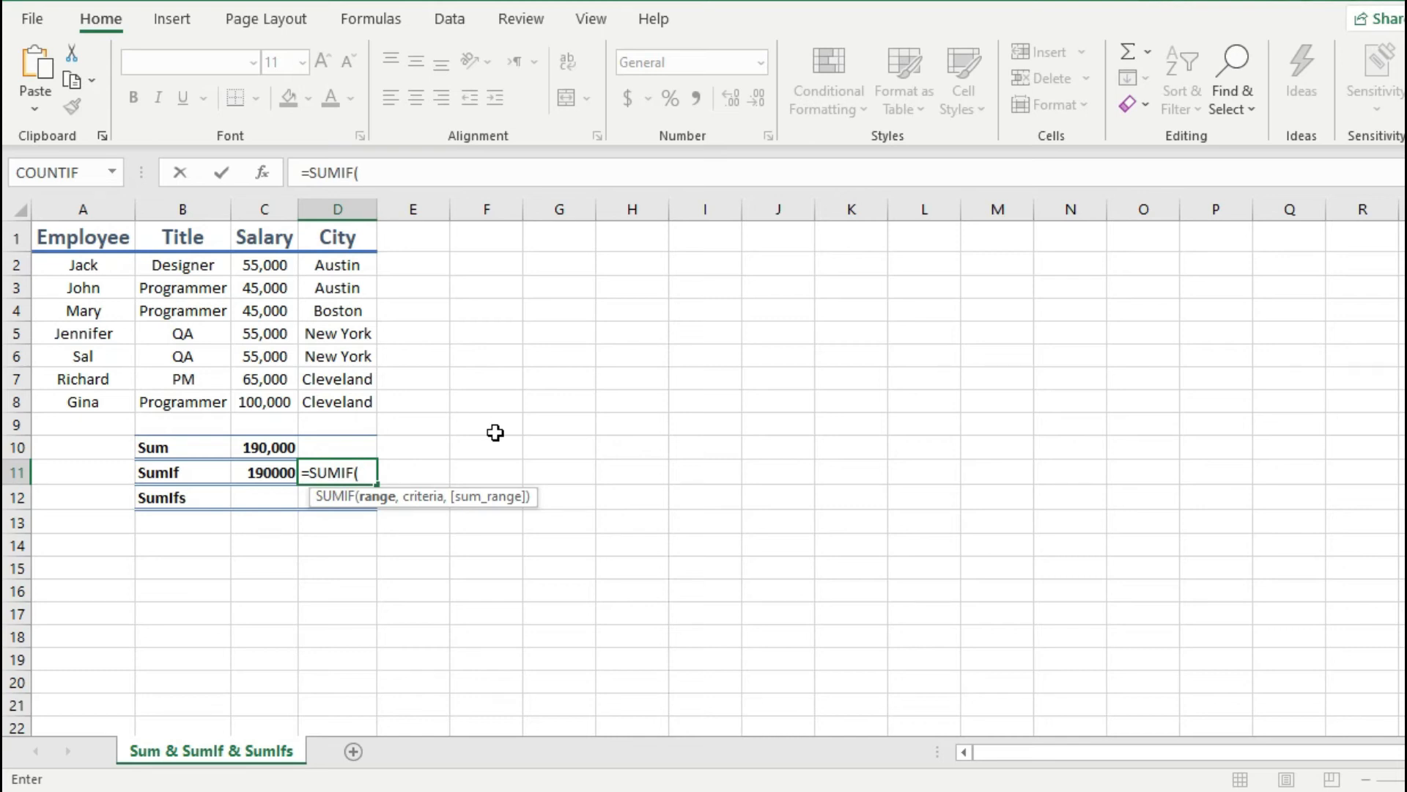
pyautogui.moveTo(333, 265); pyautogui.dragTo(341, 396)
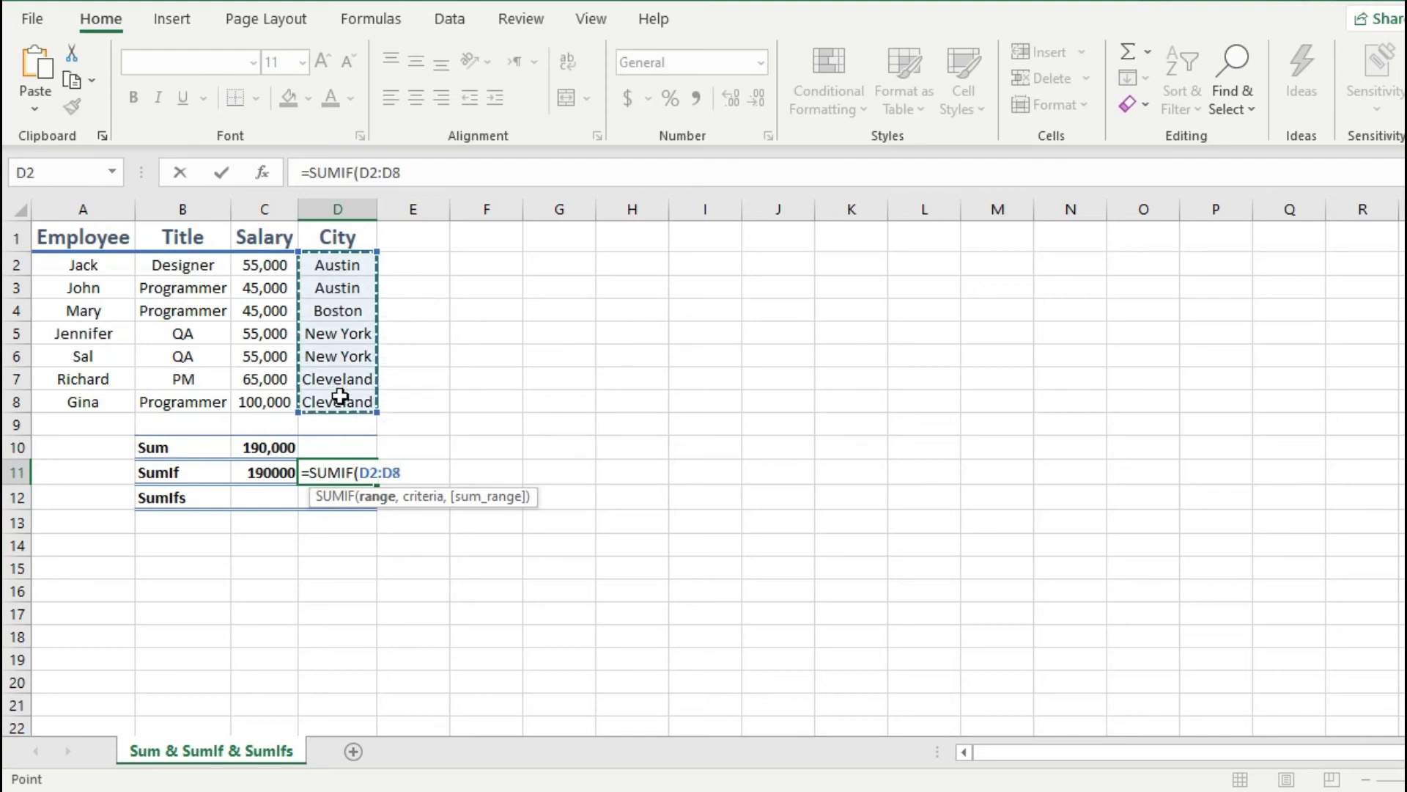
pyautogui.write(',')
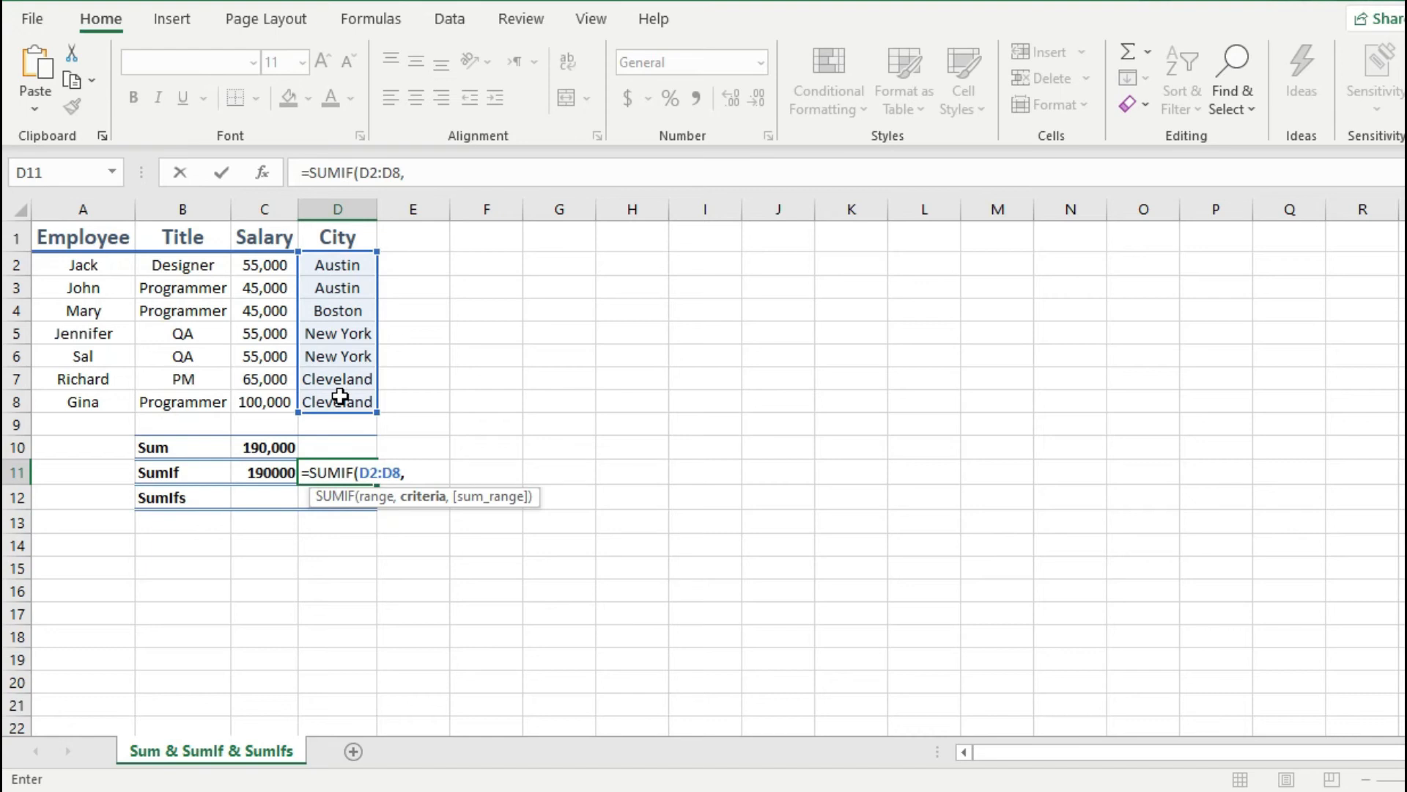
pyautogui.write('"Austin",')
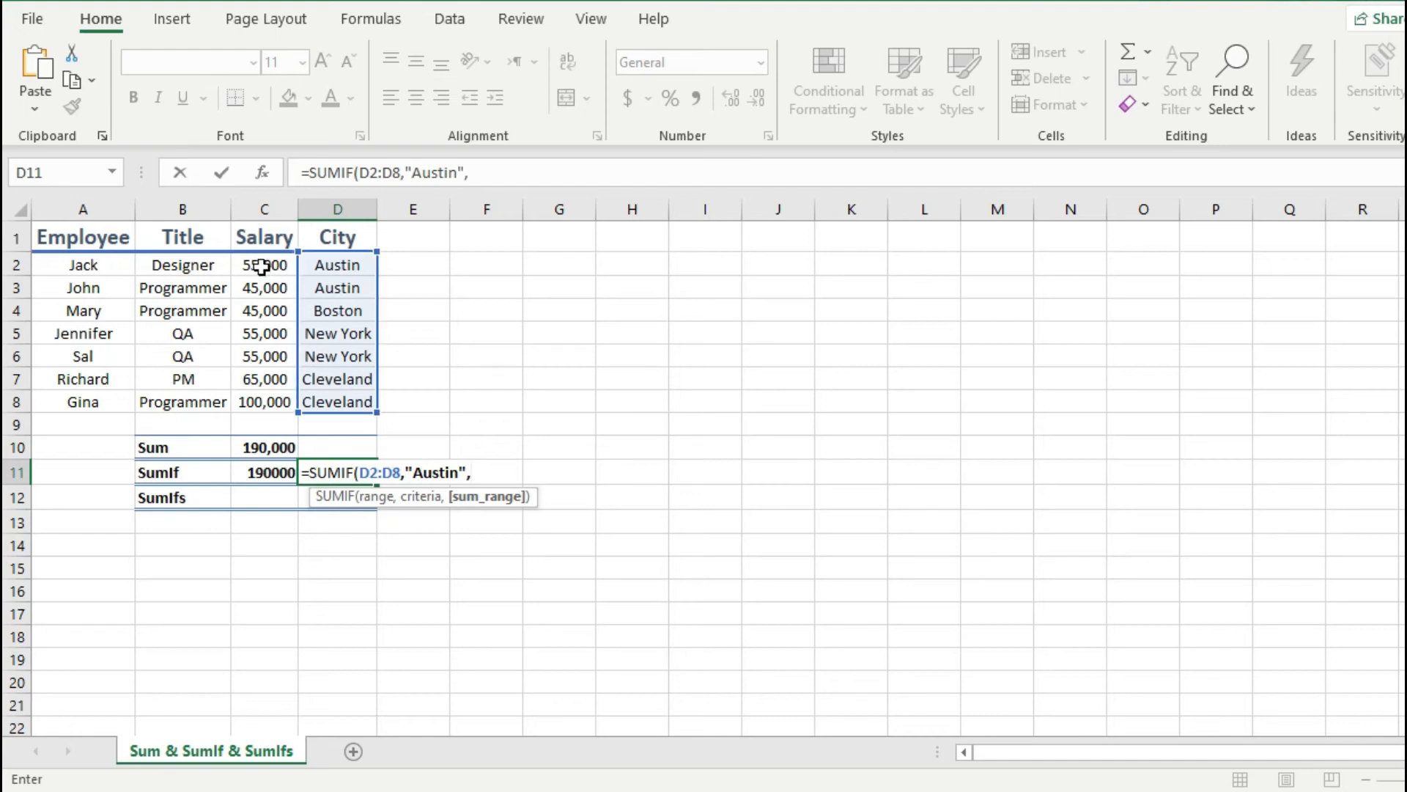
pyautogui.moveTo(262, 266); pyautogui.dragTo(269, 396)
pyautogui.press('Return')
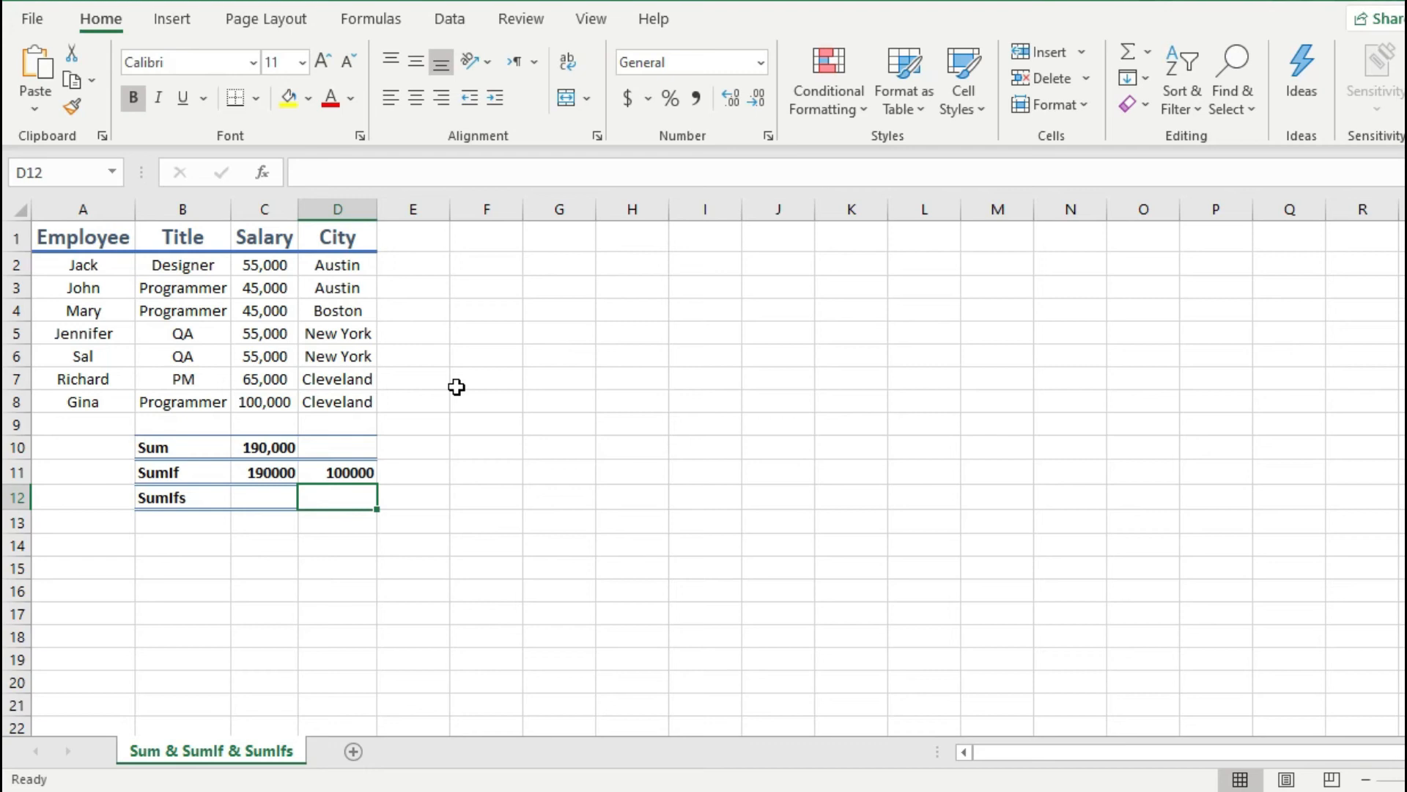
# Step: Start a SUMIFS formula in C12 with sum range C2:C8 and the first condition that titles in B2:B8 equal "programmer"
pyautogui.click(277, 499)
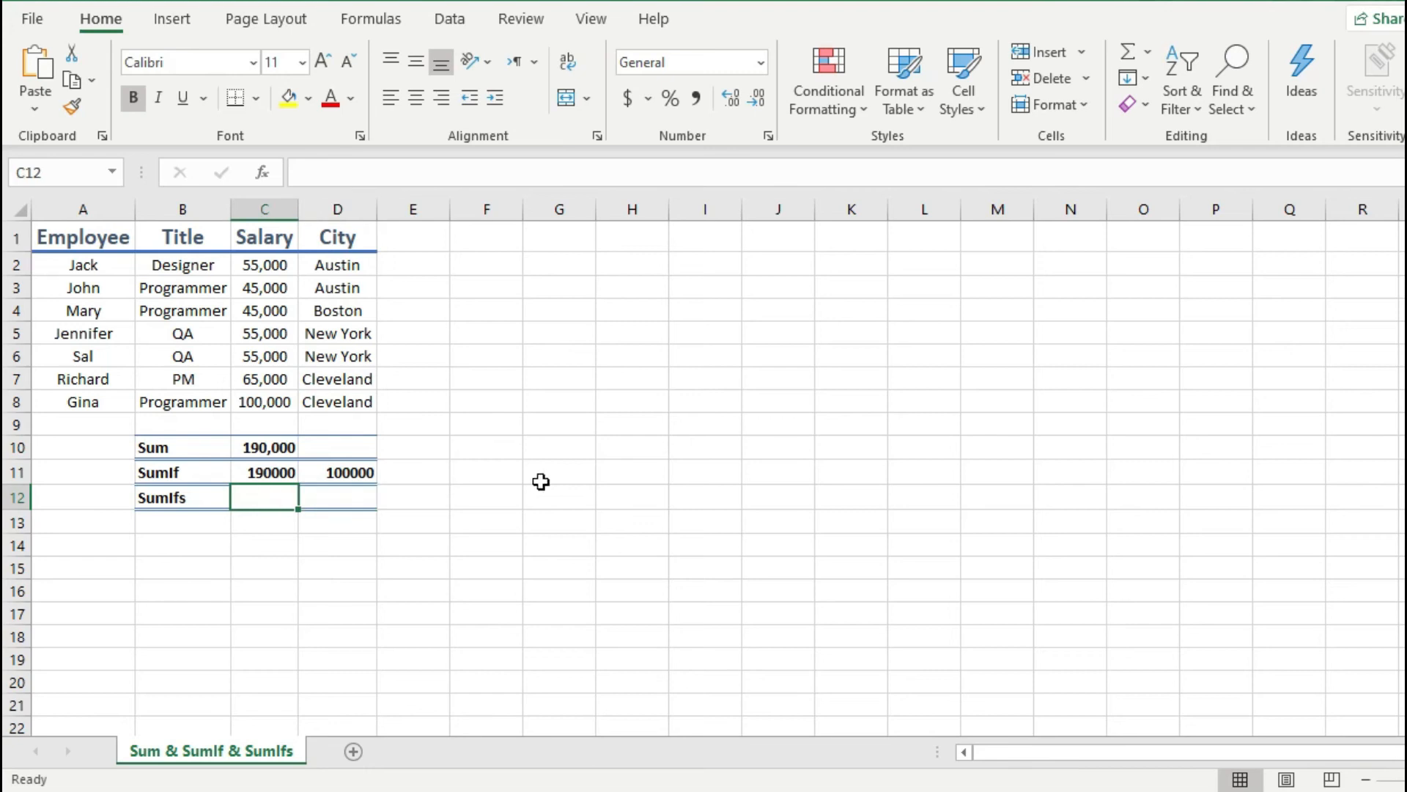
pyautogui.write('=')
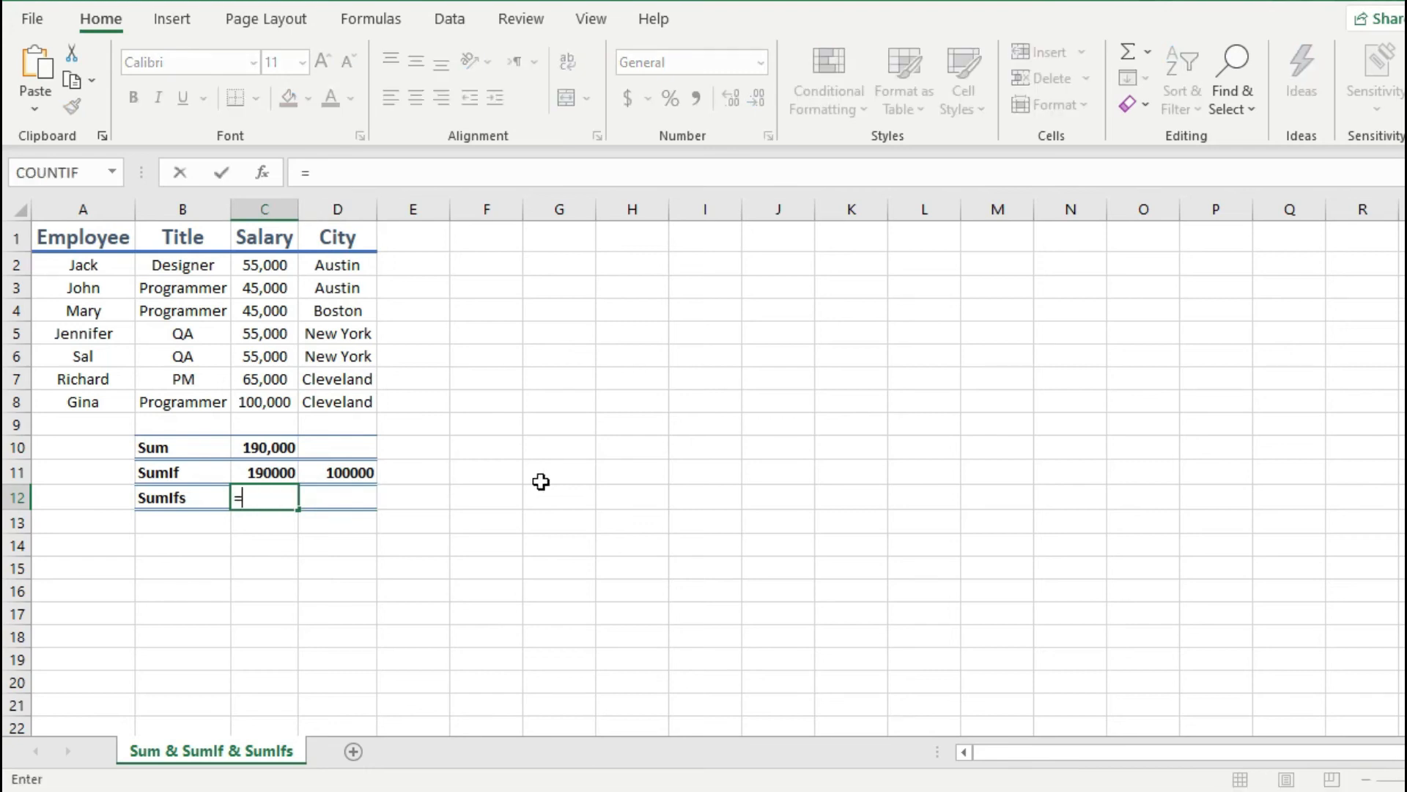
pyautogui.write('sumifs')
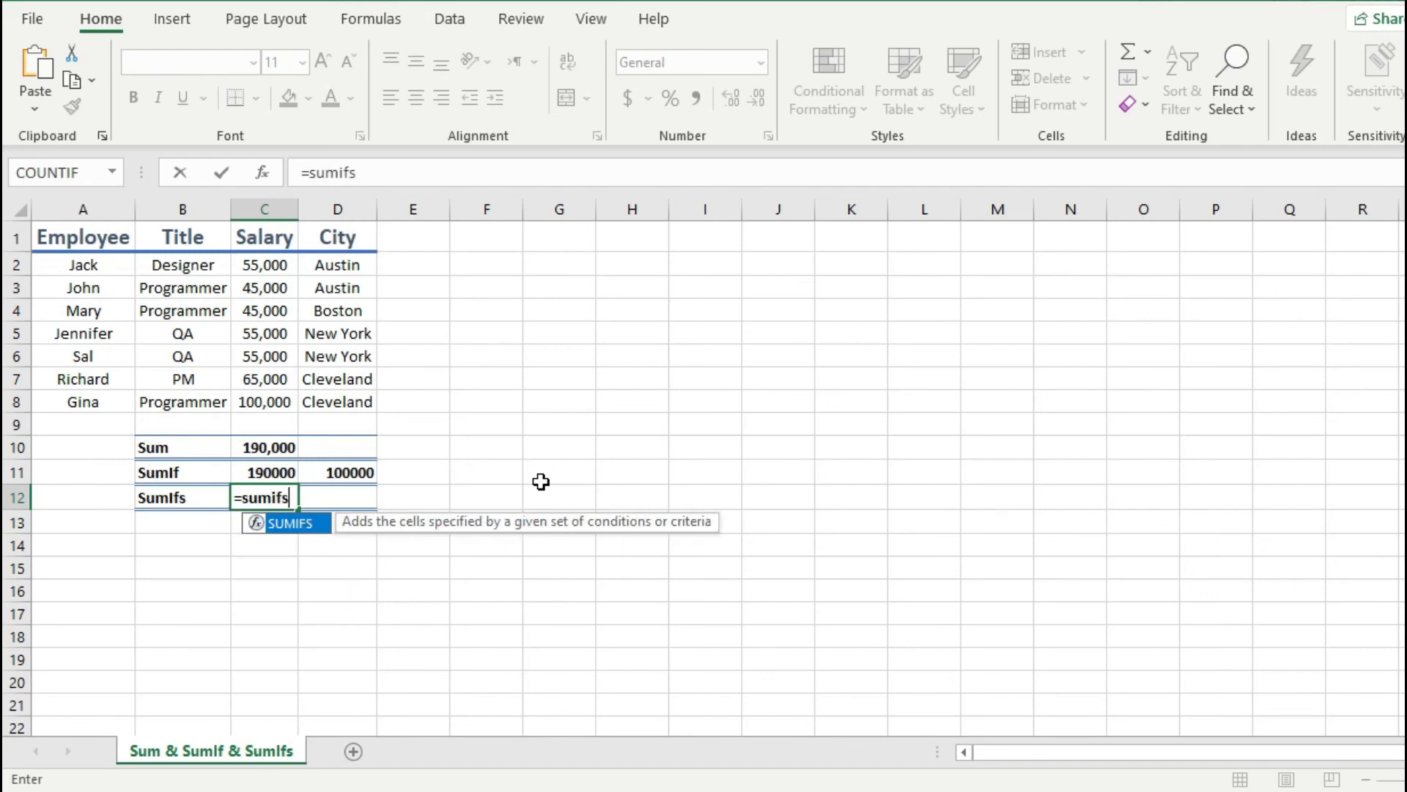
pyautogui.press('Tab')
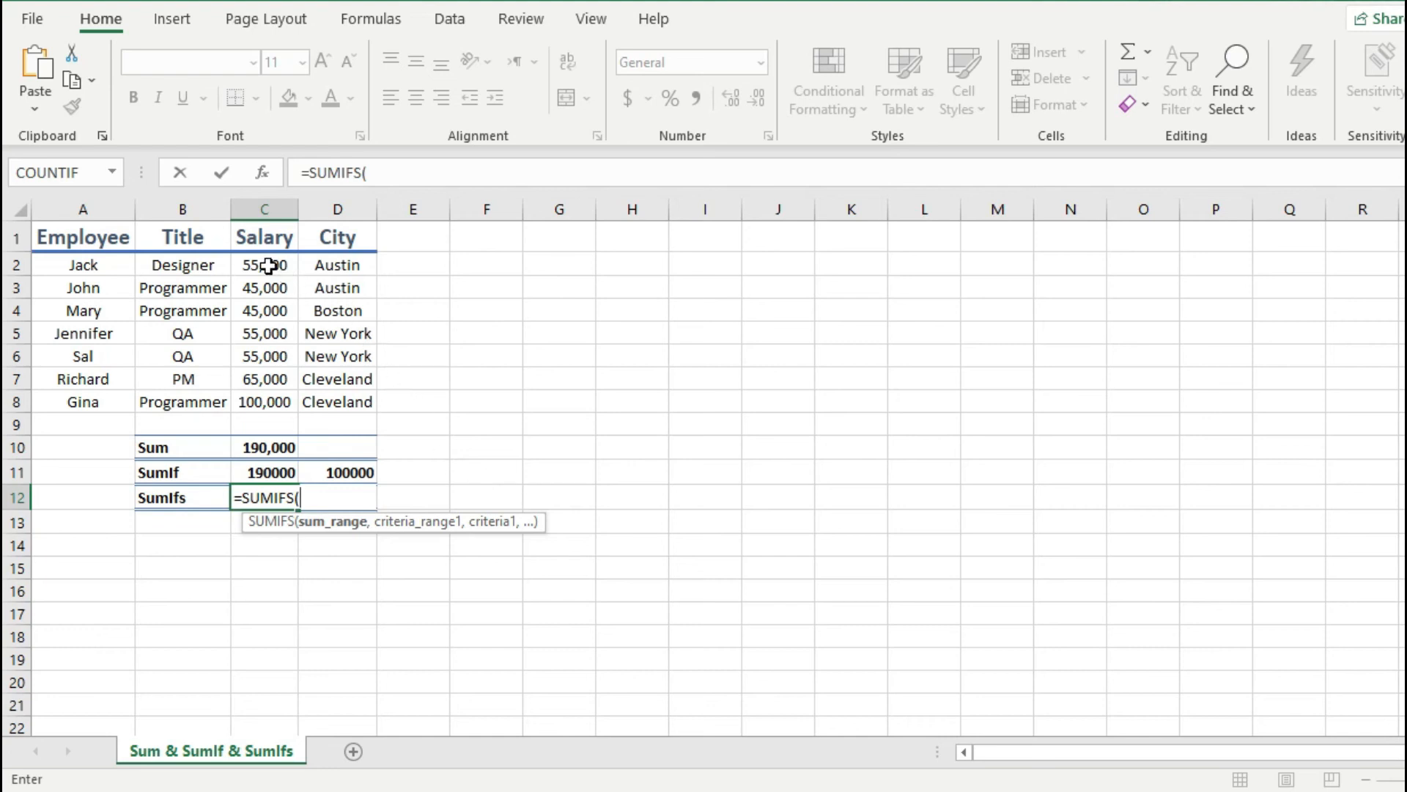
pyautogui.moveTo(269, 265); pyautogui.dragTo(275, 403)
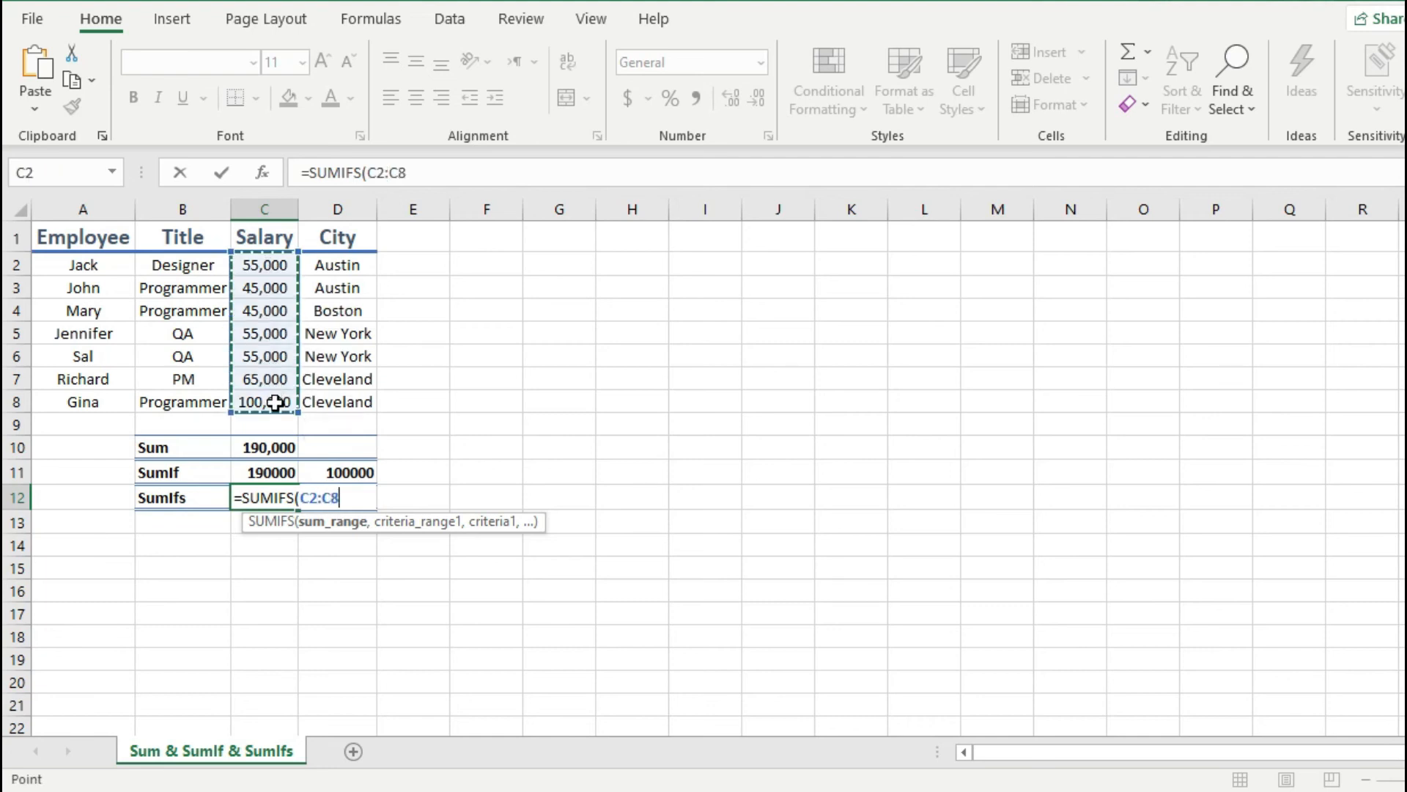
pyautogui.write(',')
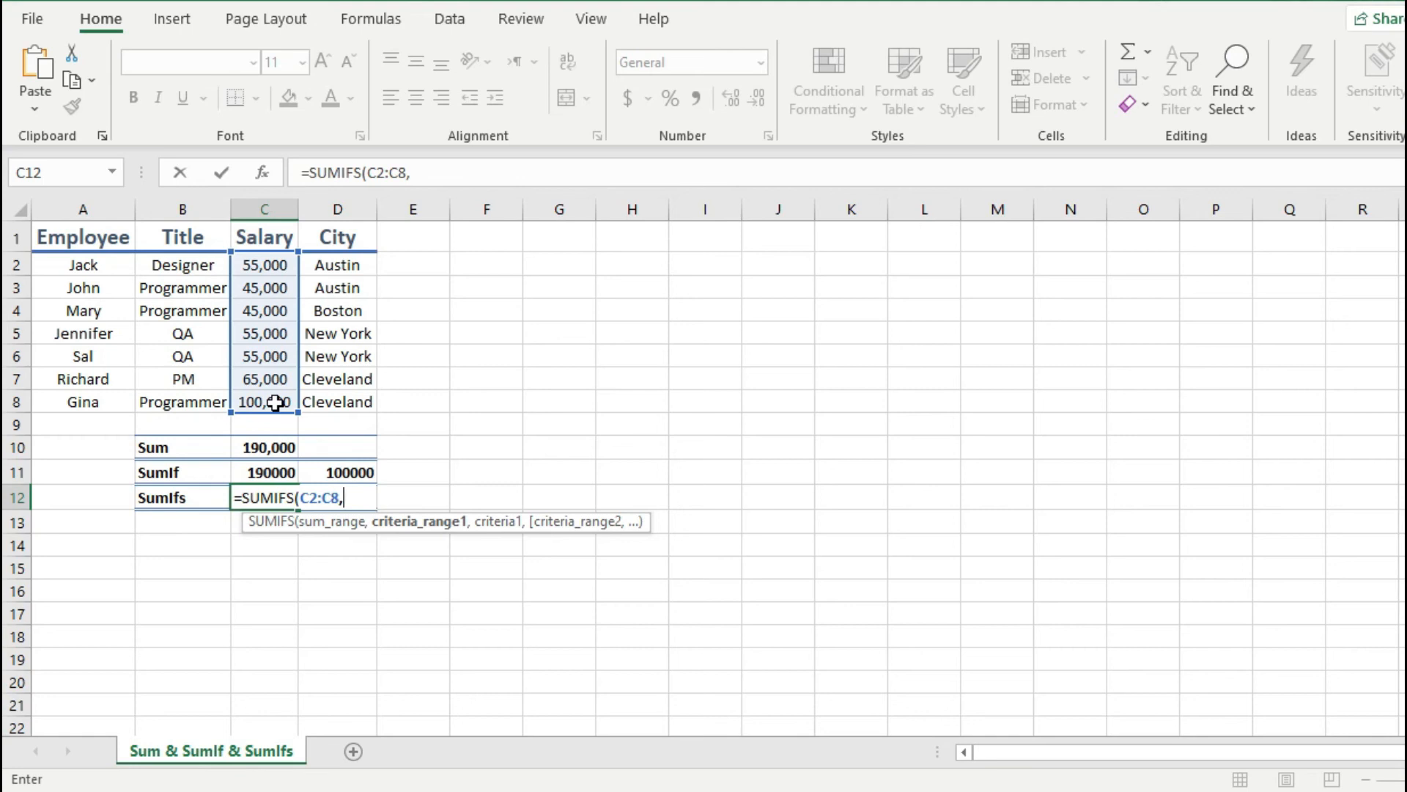
pyautogui.moveTo(189, 269); pyautogui.dragTo(193, 399)
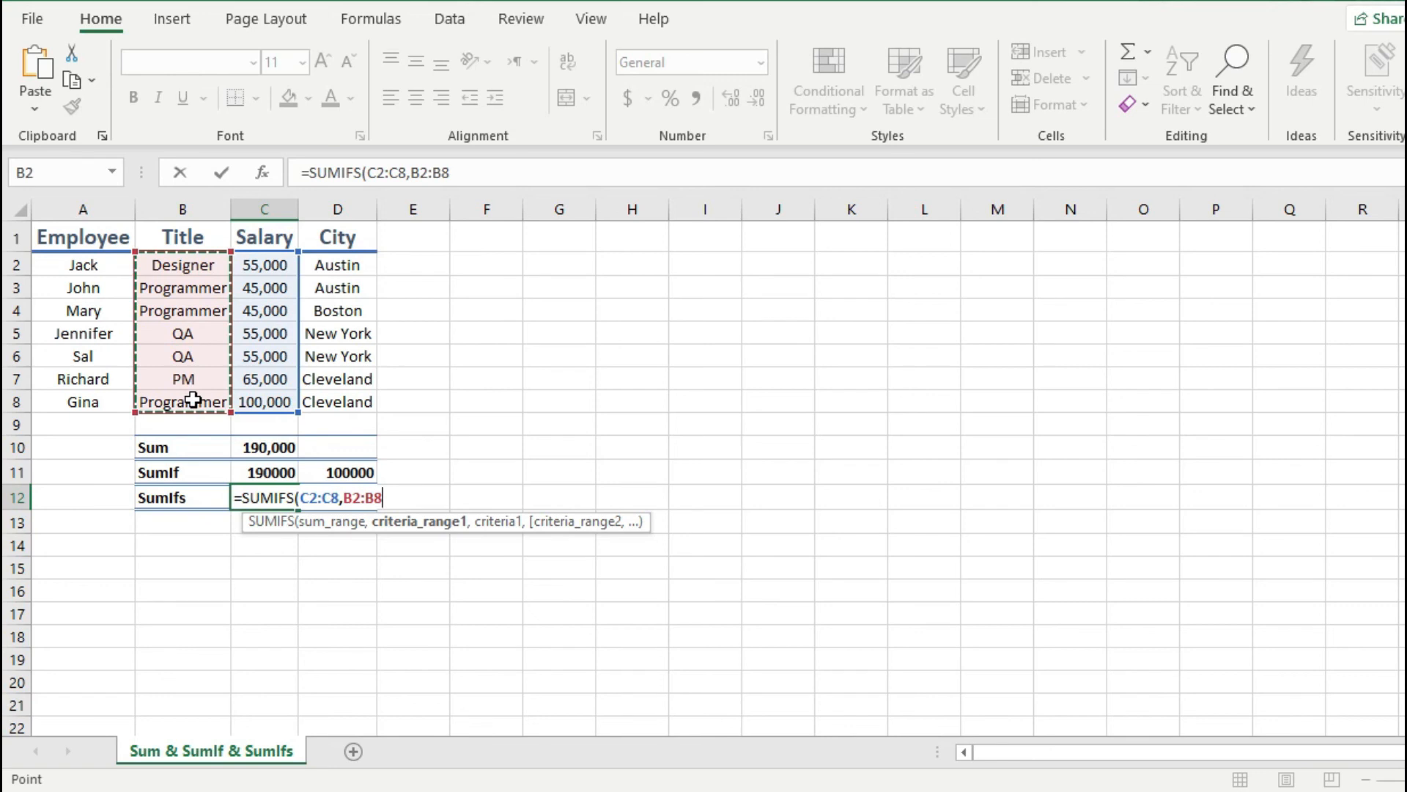
pyautogui.write(',')
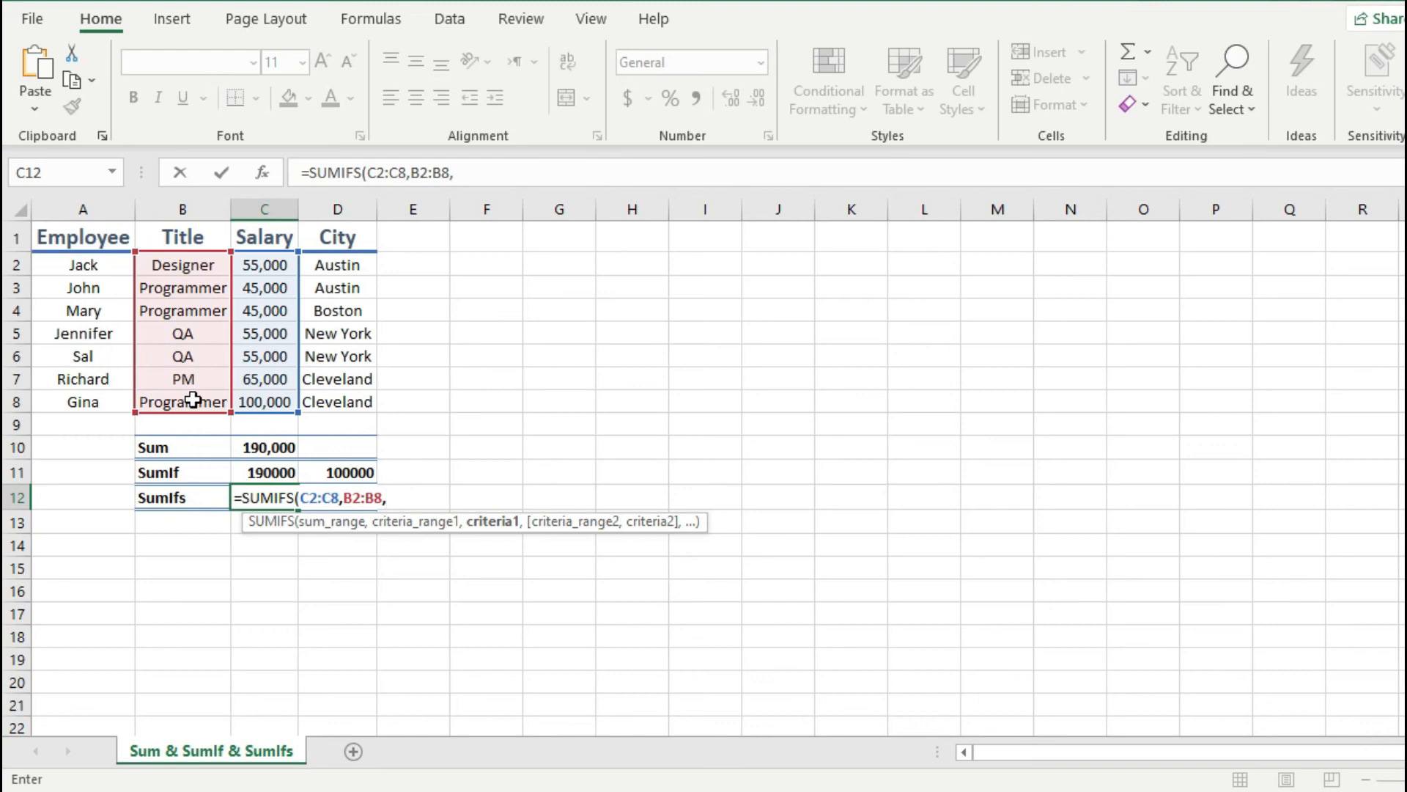
pyautogui.write('"programmer",')
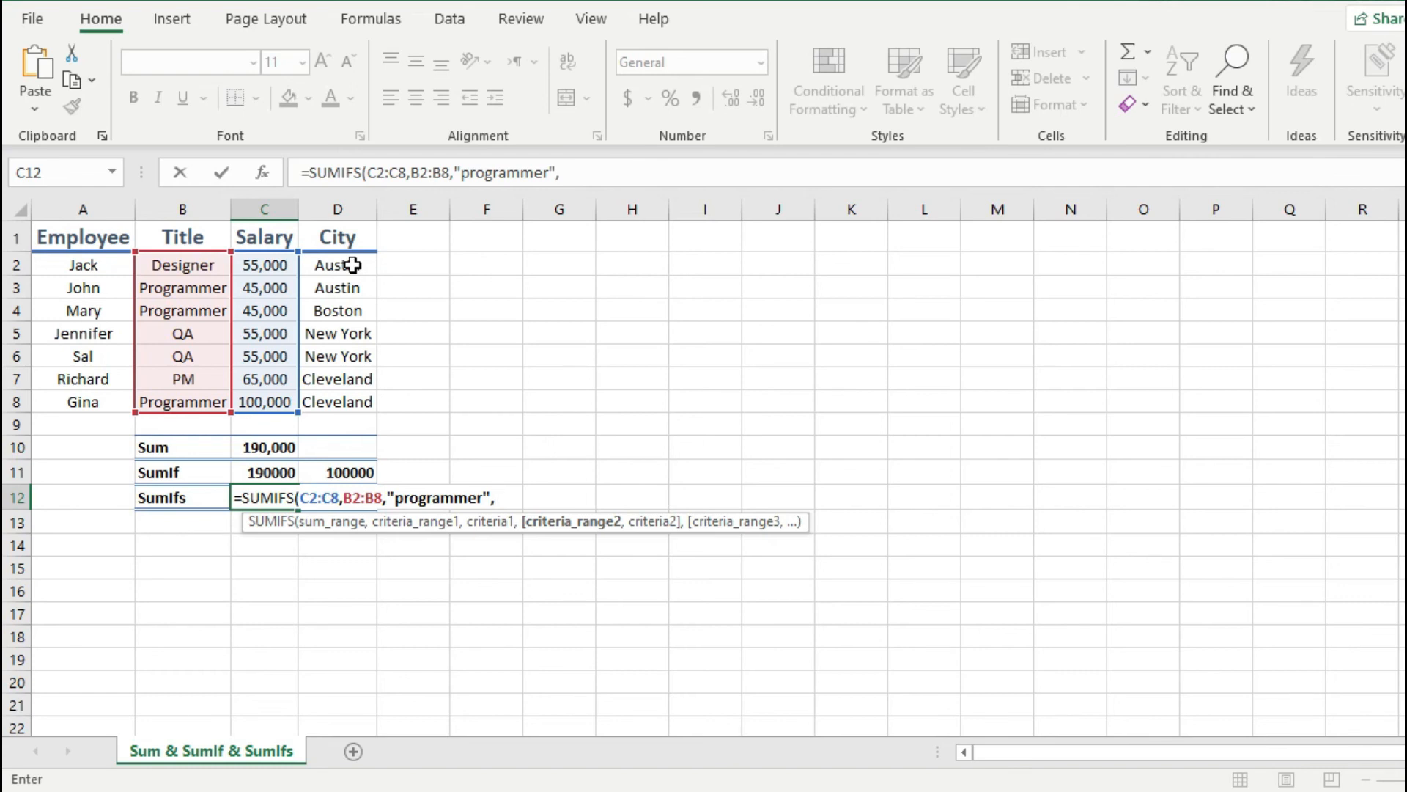
# Step: Complete the SUMIFS formula in C12 with a second condition that the city in D2:D8 is Boston
pyautogui.moveTo(353, 265); pyautogui.dragTo(355, 398)
pyautogui.write(',')
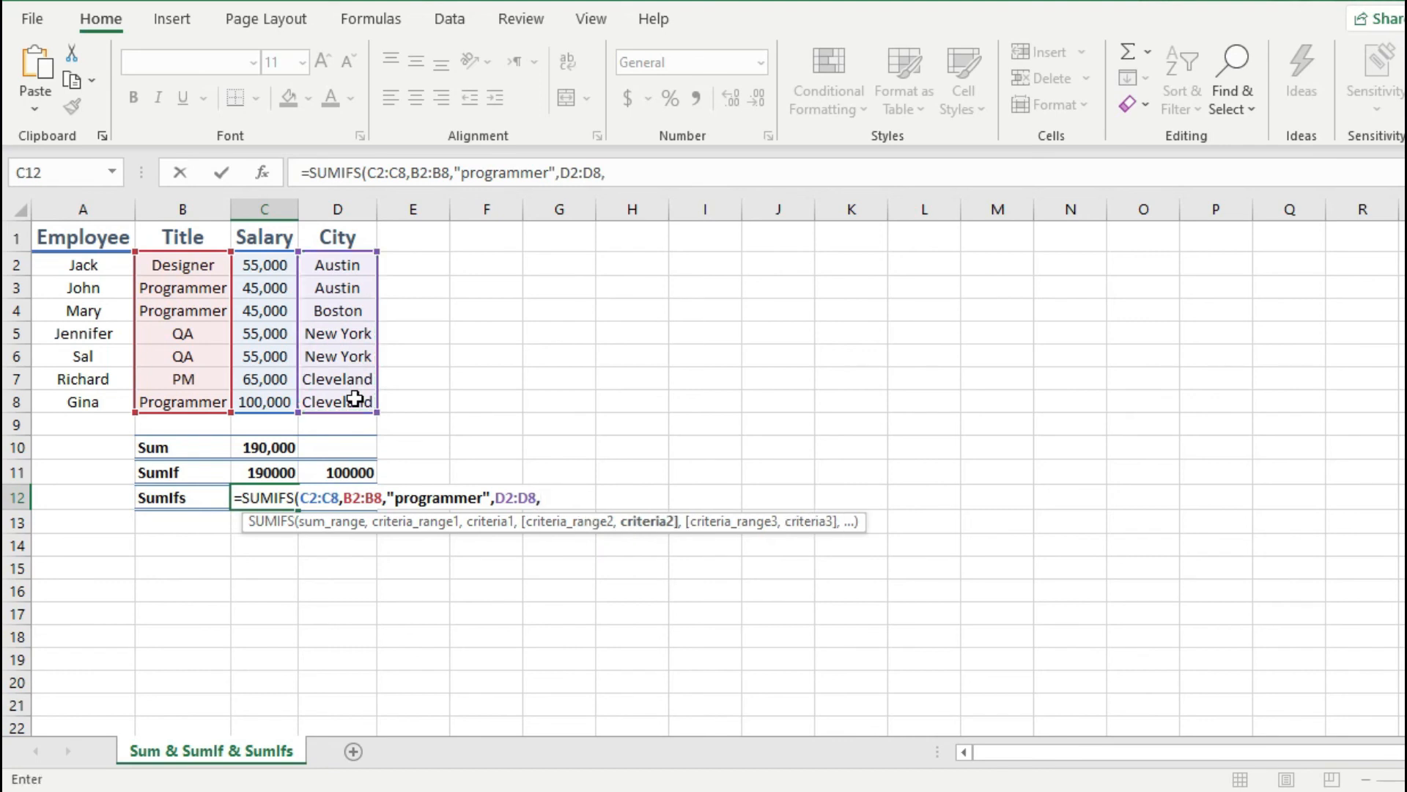
pyautogui.write('"bo')
pyautogui.write('"')
pyautogui.press('Return')
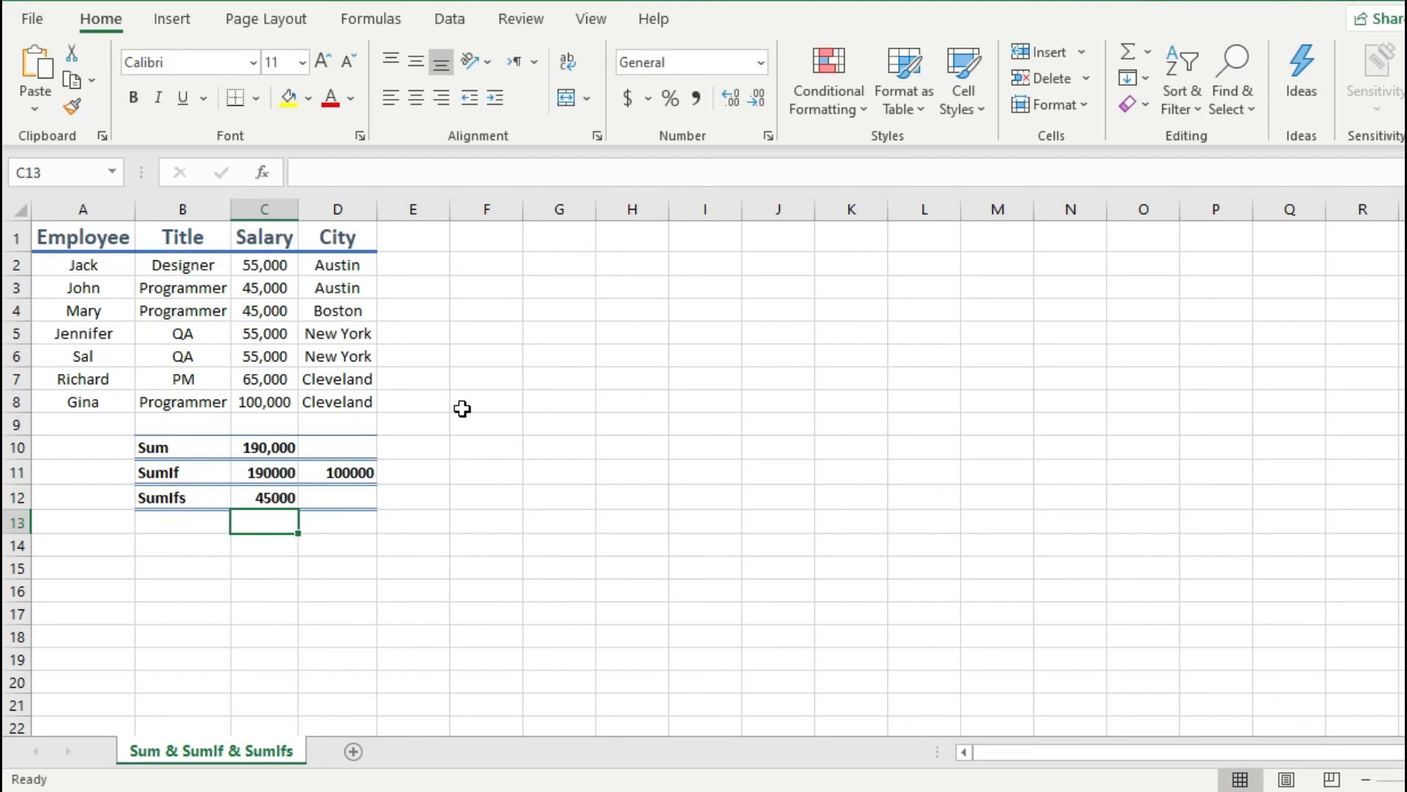
# Step: Start a SUMIFS formula in D12 with sum range C2:C8 and the first condition that titles in B2:B8 equal "QA"
pyautogui.click(343, 498)
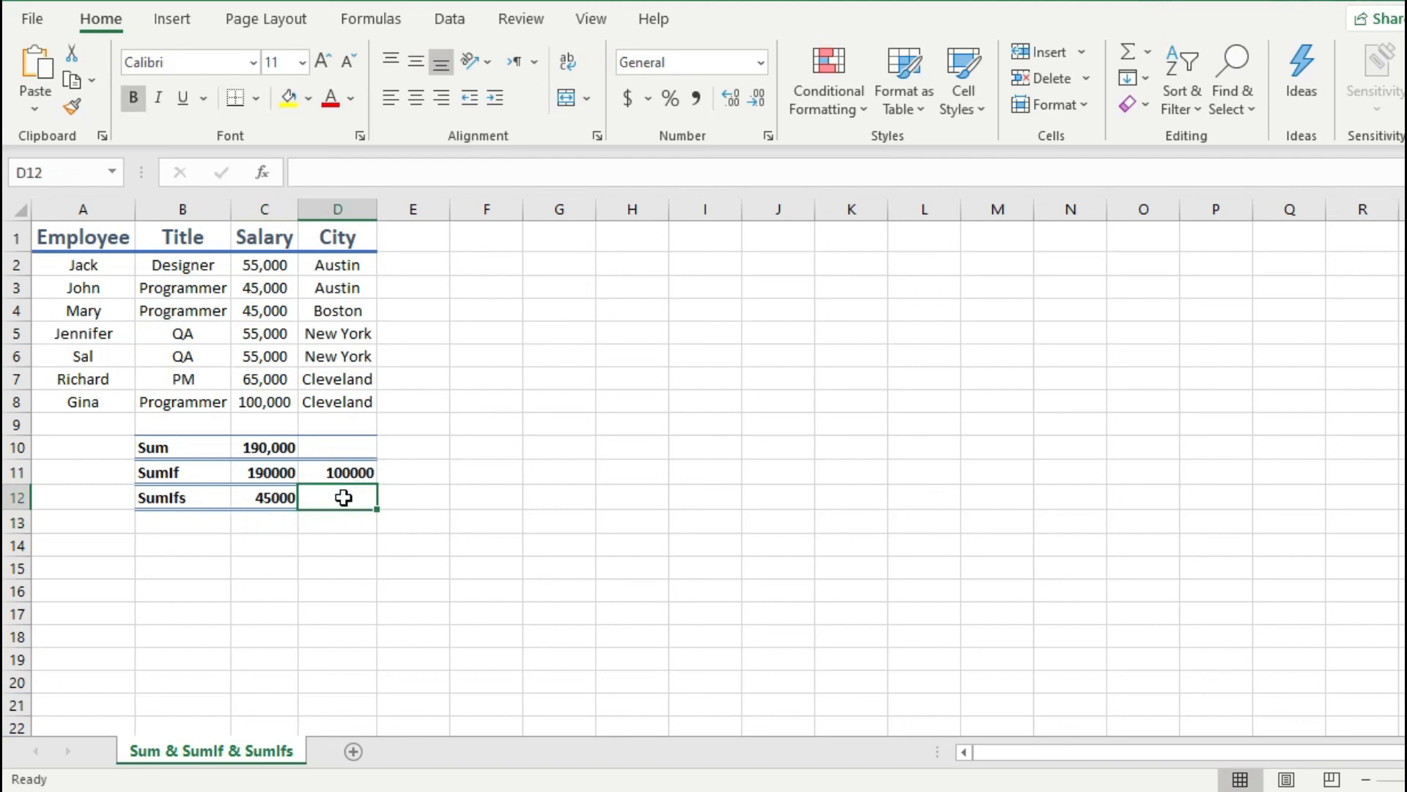
pyautogui.write('=')
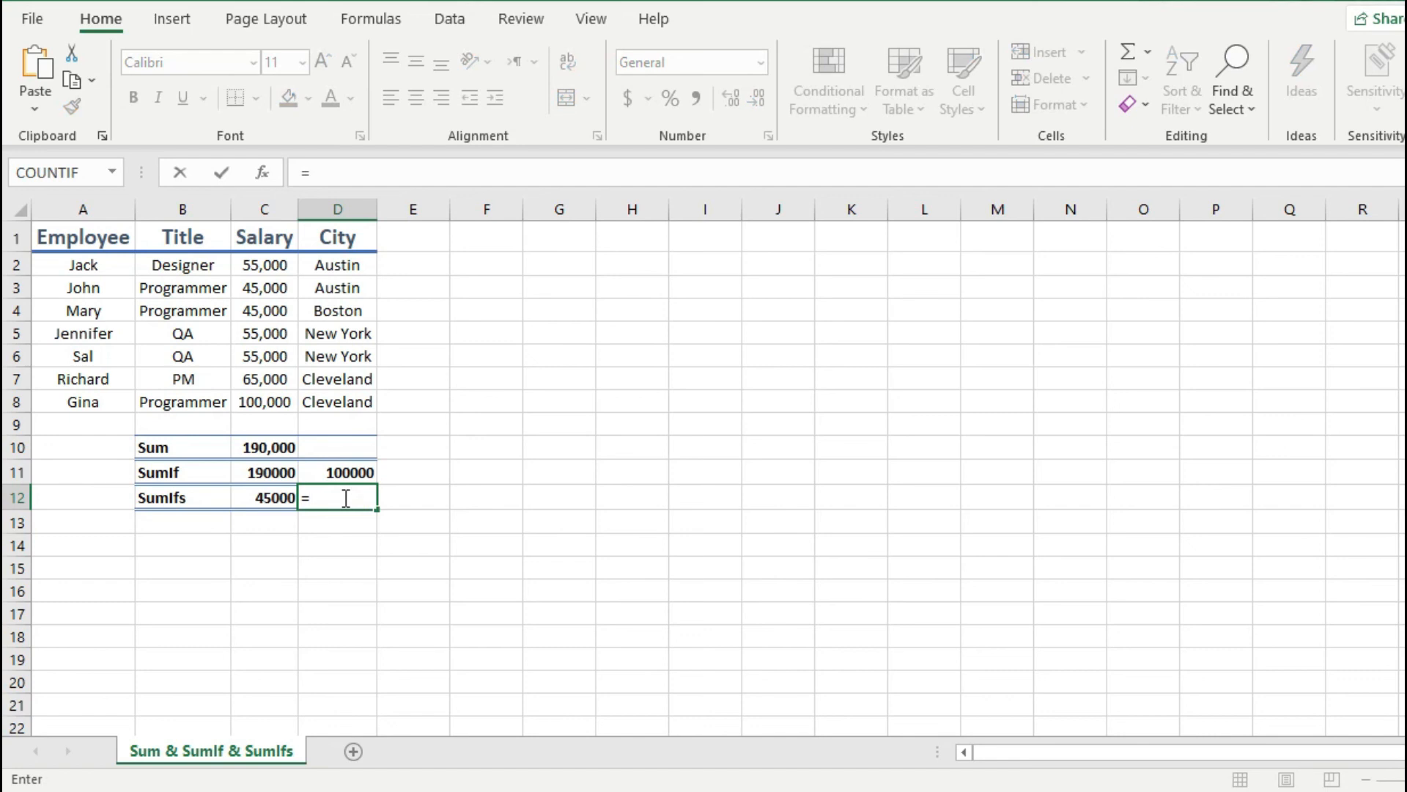
pyautogui.write('sumifs')
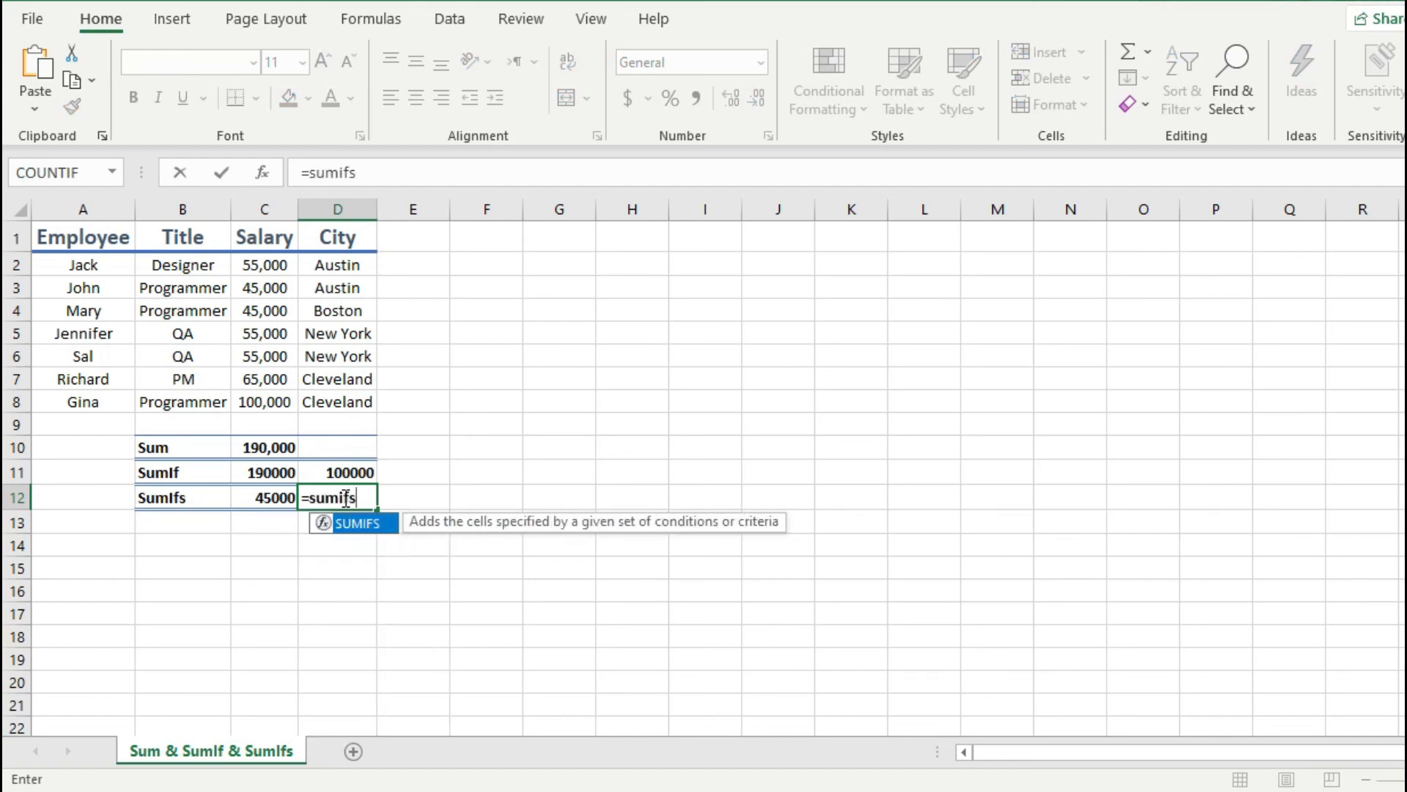
pyautogui.press('Tab')
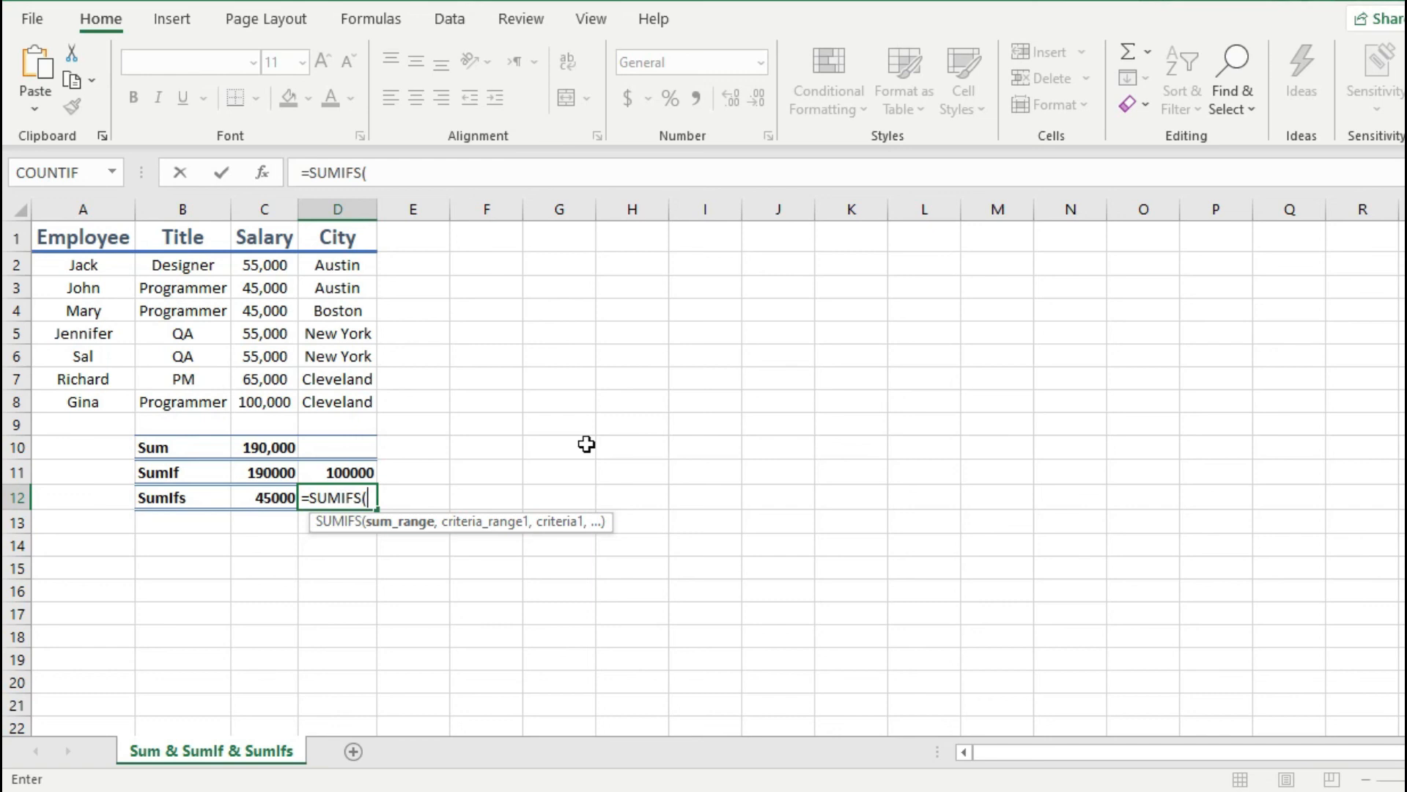
pyautogui.moveTo(268, 269); pyautogui.dragTo(283, 400)
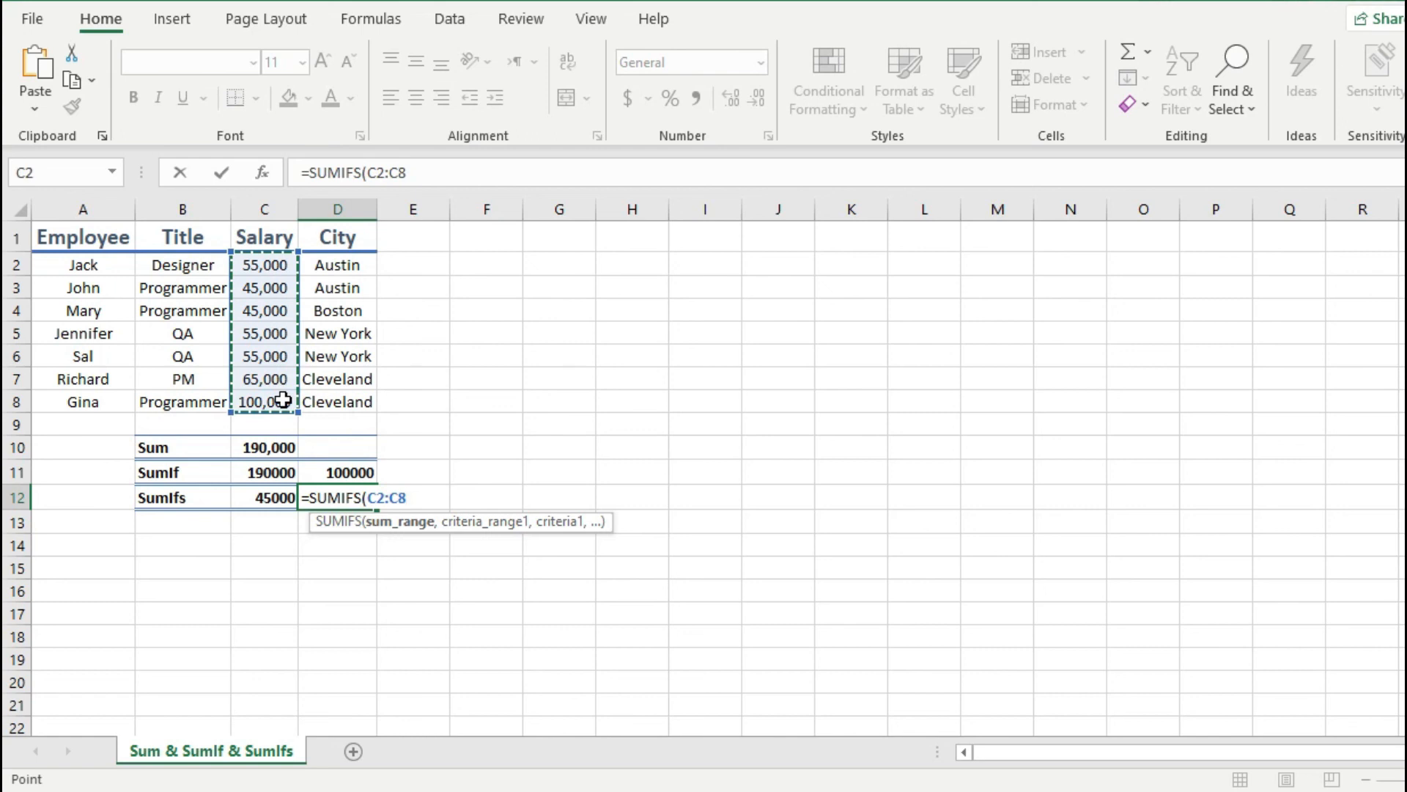
pyautogui.write(',')
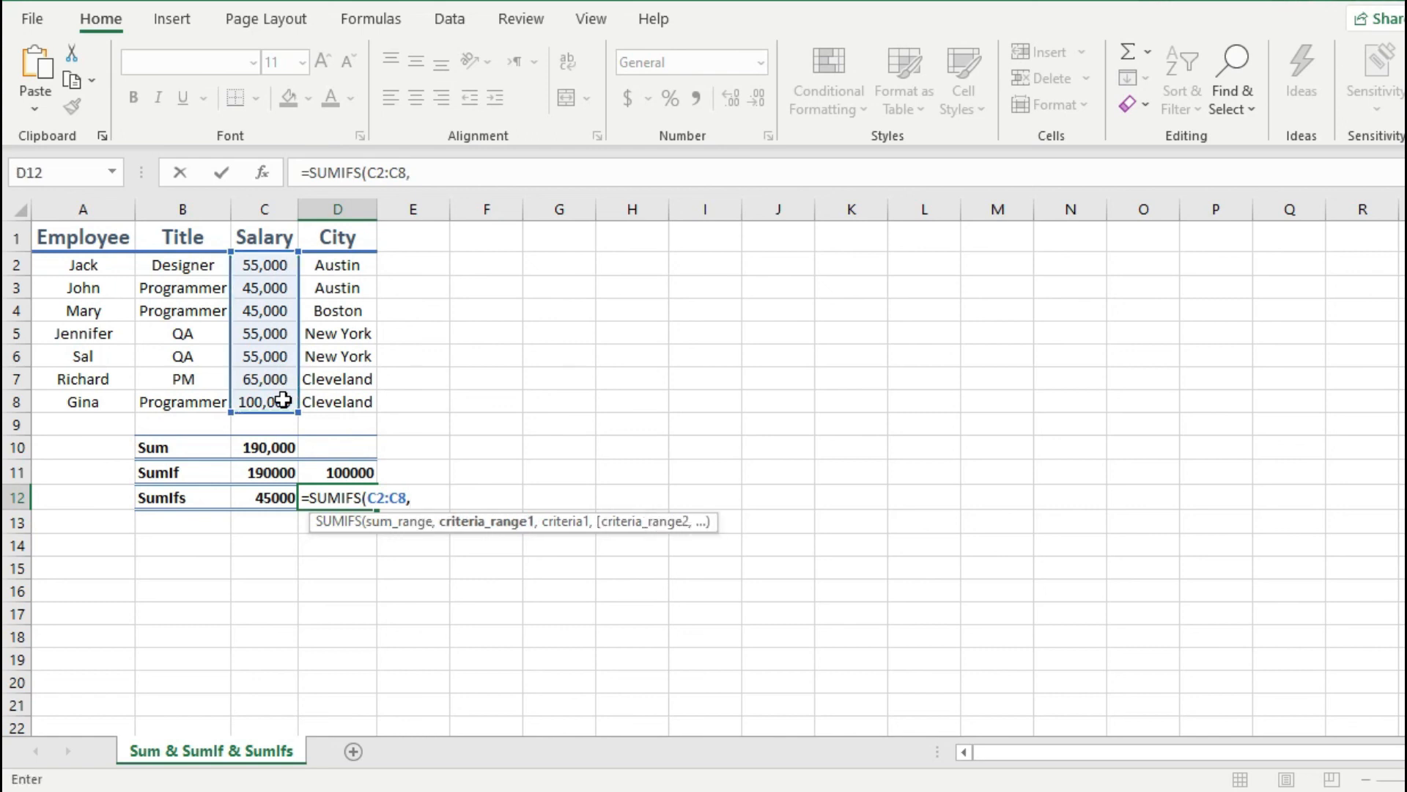
pyautogui.click(195, 269)
pyautogui.moveTo(192, 291); pyautogui.dragTo(201, 401)
pyautogui.write(',')
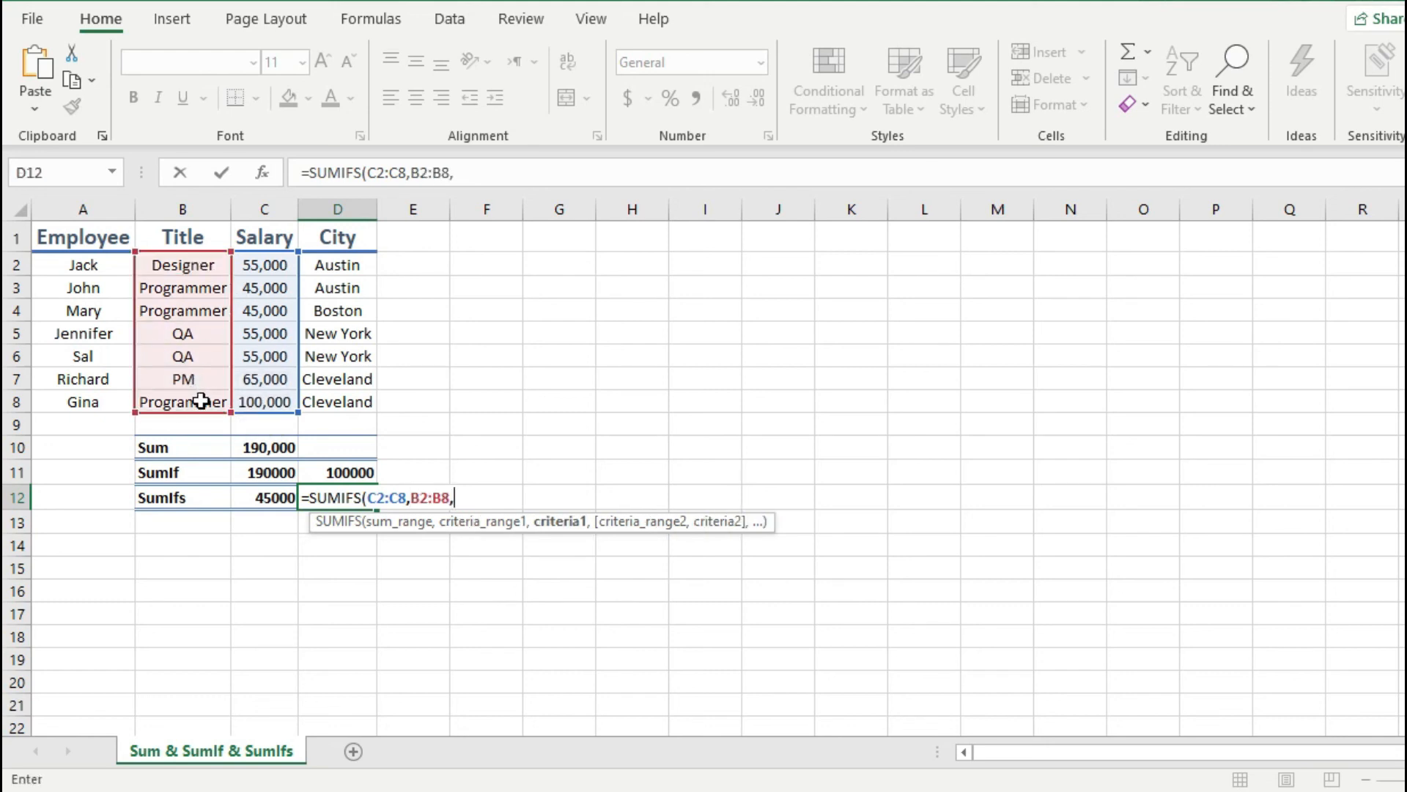
pyautogui.write('"QA",')
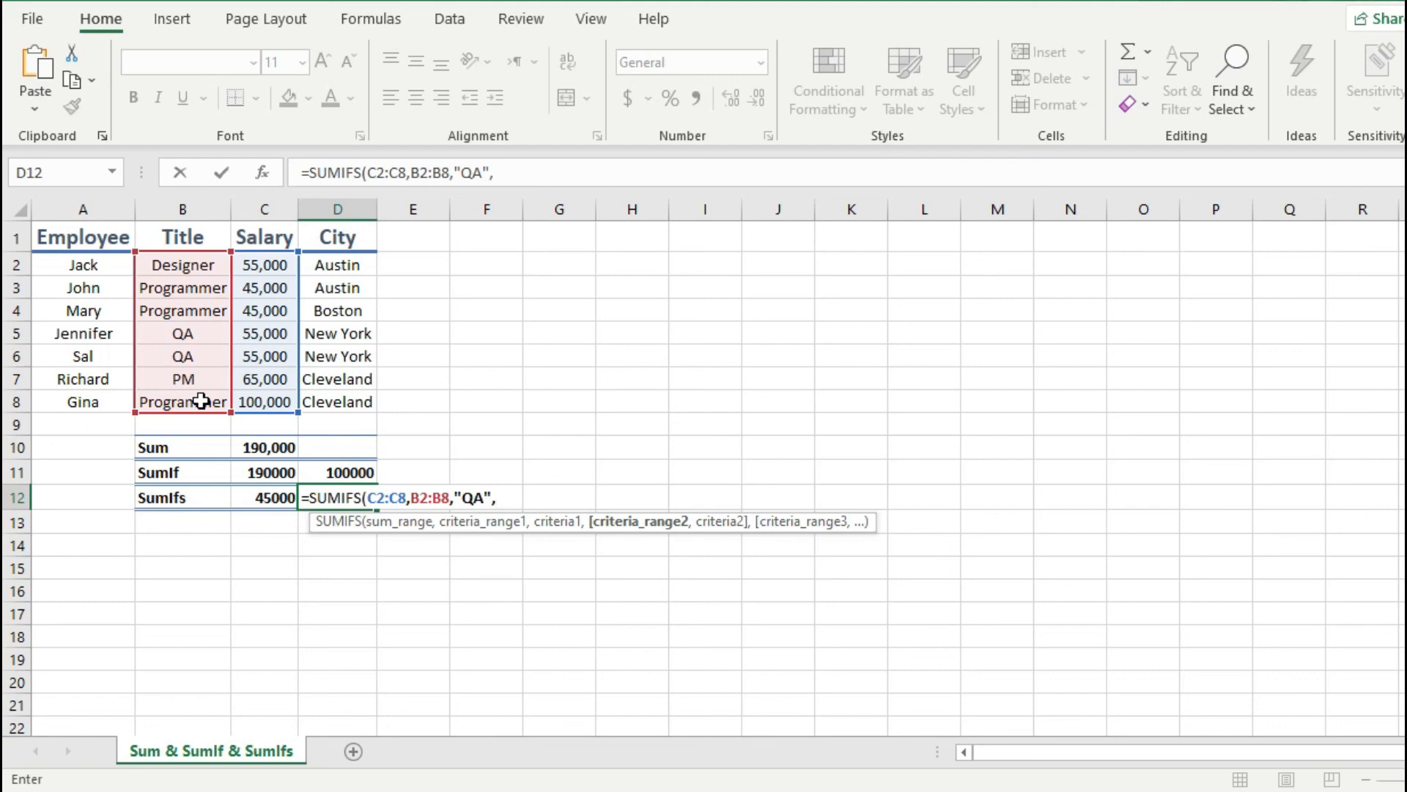
# Step: Complete the SUMIFS formula in D12 with a second condition that the city in D2:D8 is "new york"
pyautogui.moveTo(339, 266); pyautogui.dragTo(341, 406)
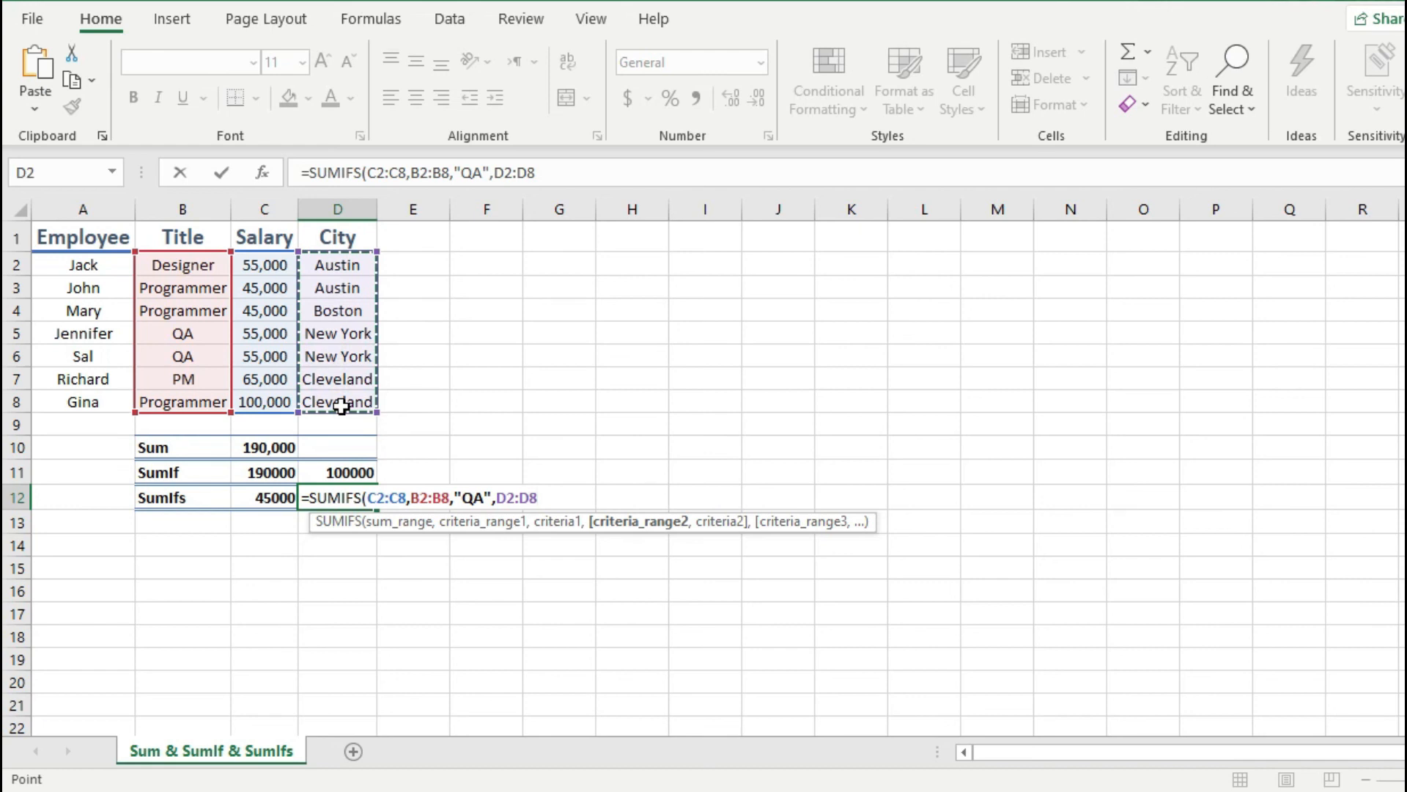
pyautogui.write(',')
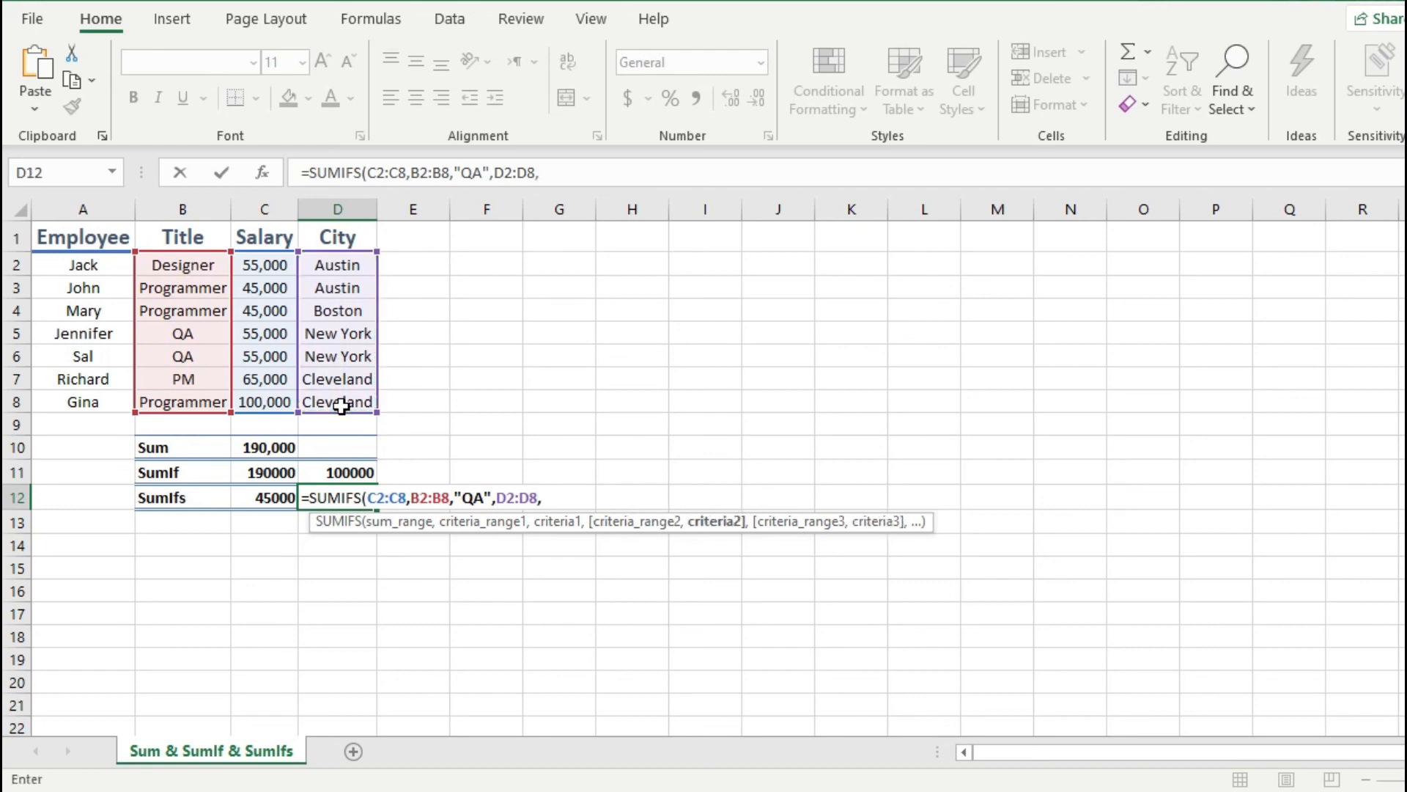
pyautogui.write('"new york"')
pyautogui.press('Return')
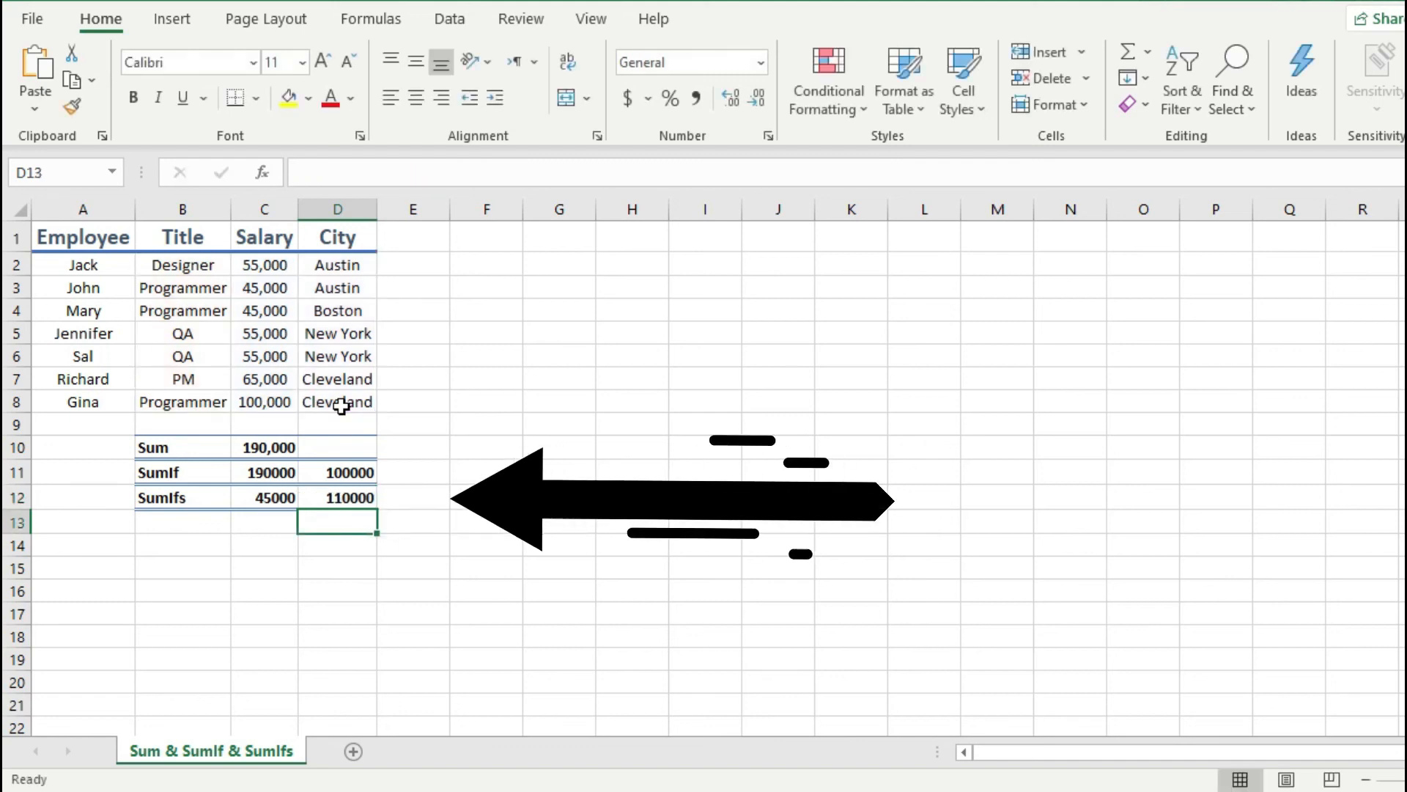